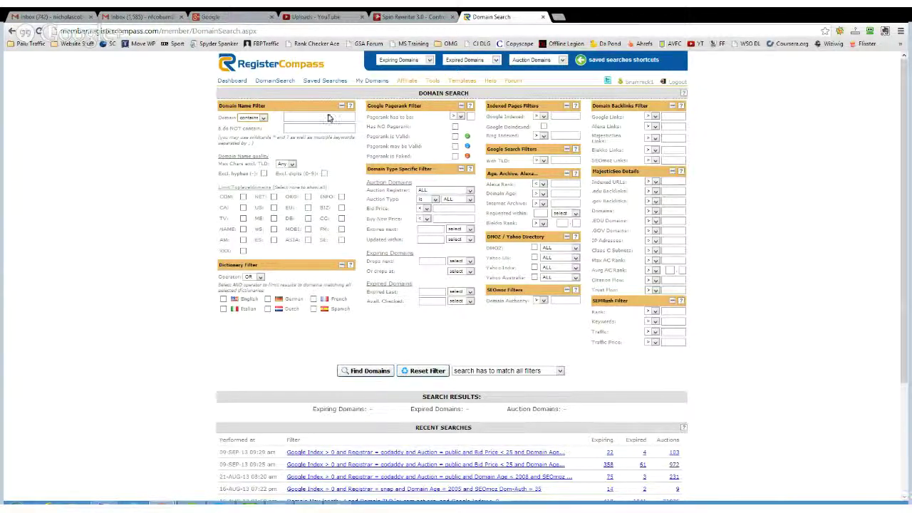
# - Set the maximum number of domain-name characters, excluding the TLD, to 5 in the Domain Name Filter
pyautogui.click(307, 118)
pyautogui.press('5')
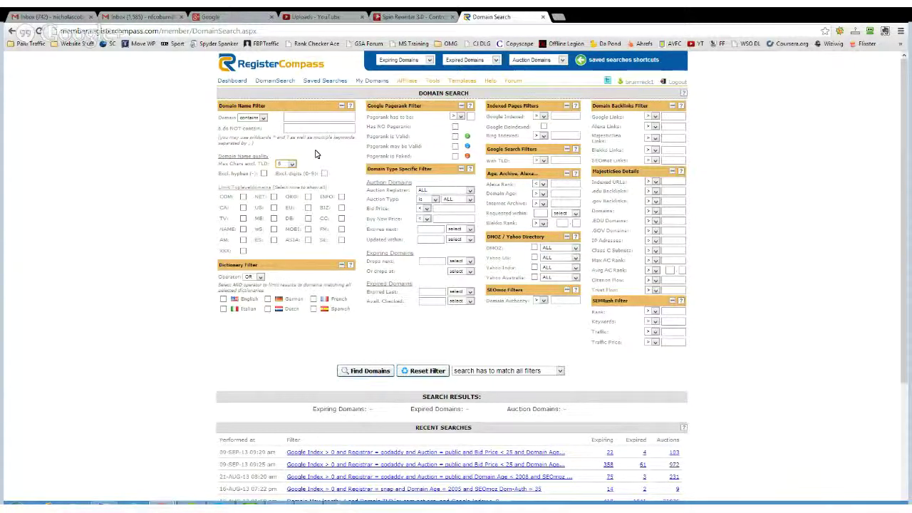
# - Try excluding hyphens and limiting top-level domains to COM, NET, ORG, INFO and BIZ, and clear those selections
pyautogui.click(264, 175)
pyautogui.click(243, 197)
pyautogui.click(273, 197)
pyautogui.click(342, 197)
pyautogui.click(342, 207)
pyautogui.click(341, 197)
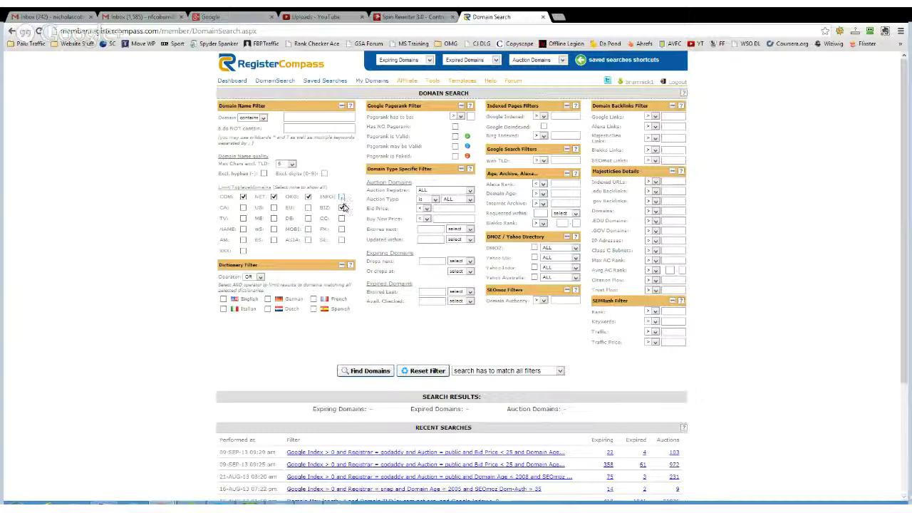
pyautogui.click(308, 198)
pyautogui.click(275, 197)
pyautogui.click(243, 197)
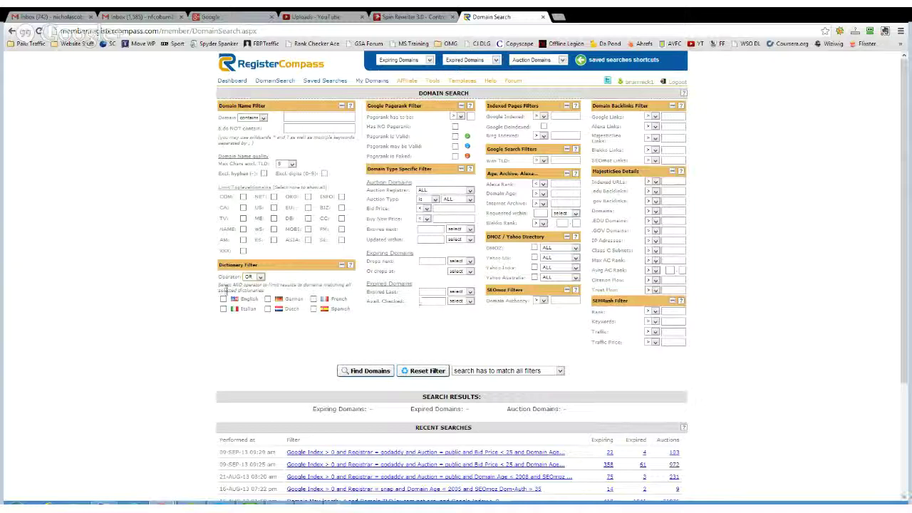
# - Try a PageRank value of 4 in the Google Pagerank Filter
pyautogui.moveTo(225, 290); pyautogui.dragTo(183, 311)
pyautogui.click(263, 326)
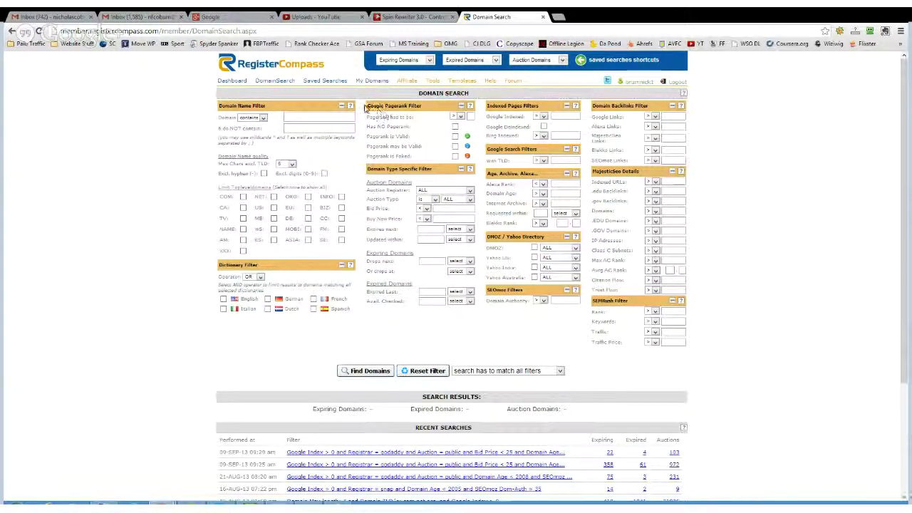
pyautogui.moveTo(367, 106); pyautogui.dragTo(424, 109)
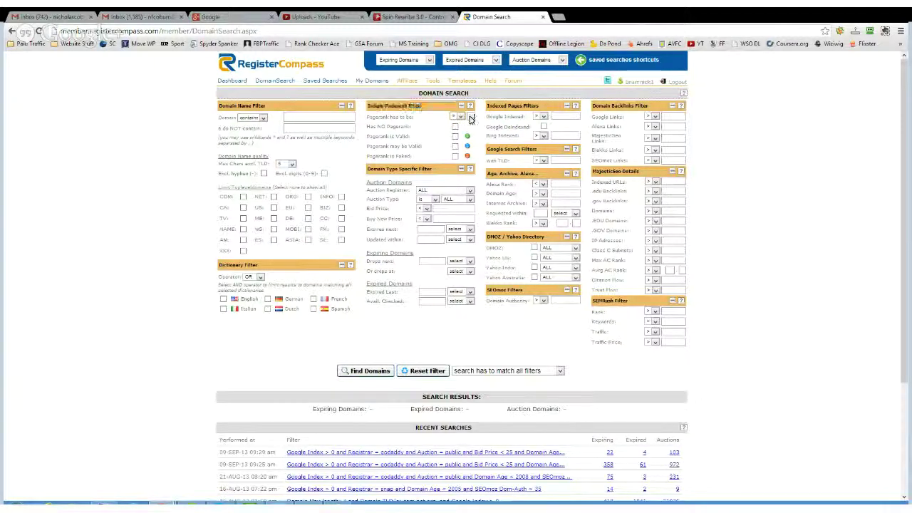
pyautogui.click(471, 116)
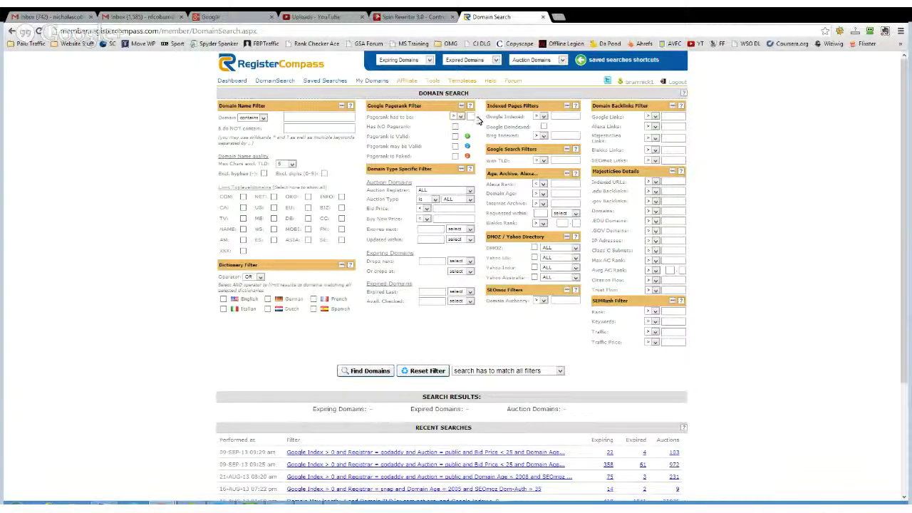
pyautogui.click(472, 117)
pyautogui.write('4')
# - Restrict the auction type to Public and set the Google Indexed filter to greater than 0
pyautogui.click(429, 215)
pyautogui.moveTo(493, 105); pyautogui.dragTo(539, 105)
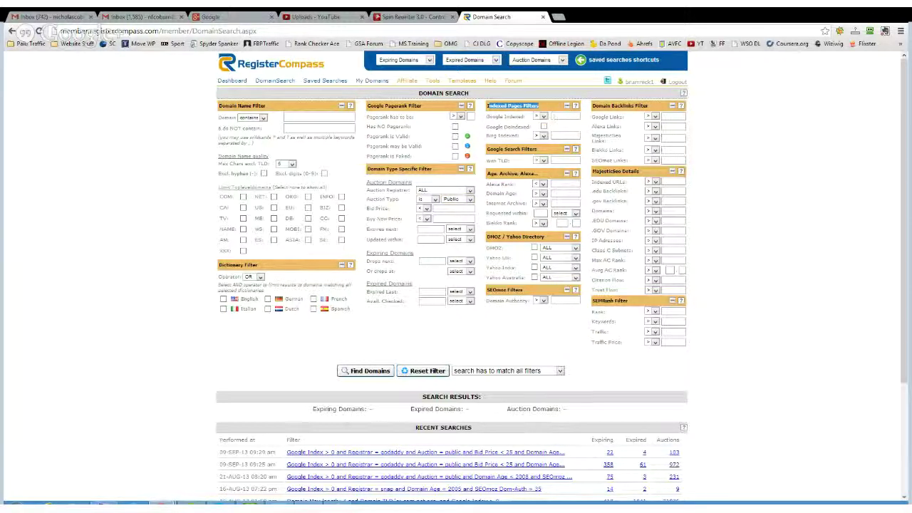
pyautogui.click(555, 120)
pyautogui.press('BackSpace')
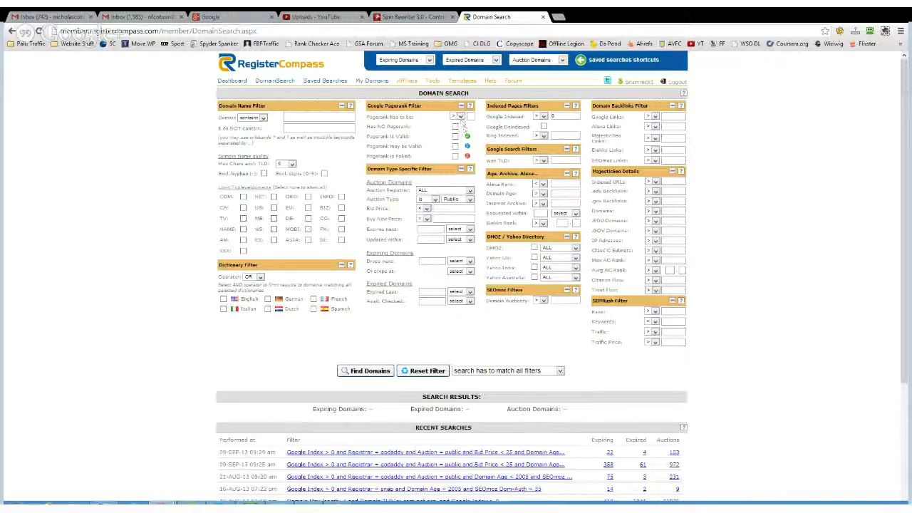
pyautogui.moveTo(488, 134); pyautogui.dragTo(550, 137)
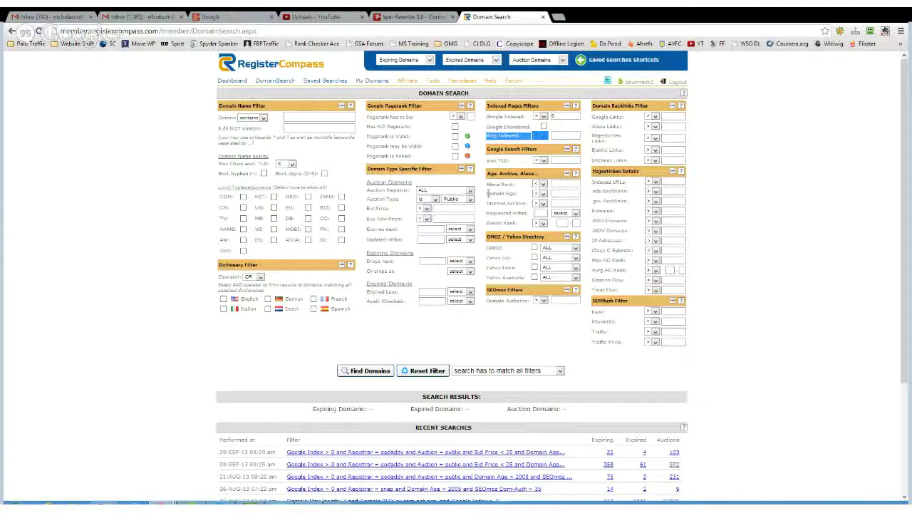
# - Set the Domain Age comparison to less than in the age and archive filter
pyautogui.moveTo(487, 193); pyautogui.dragTo(516, 193)
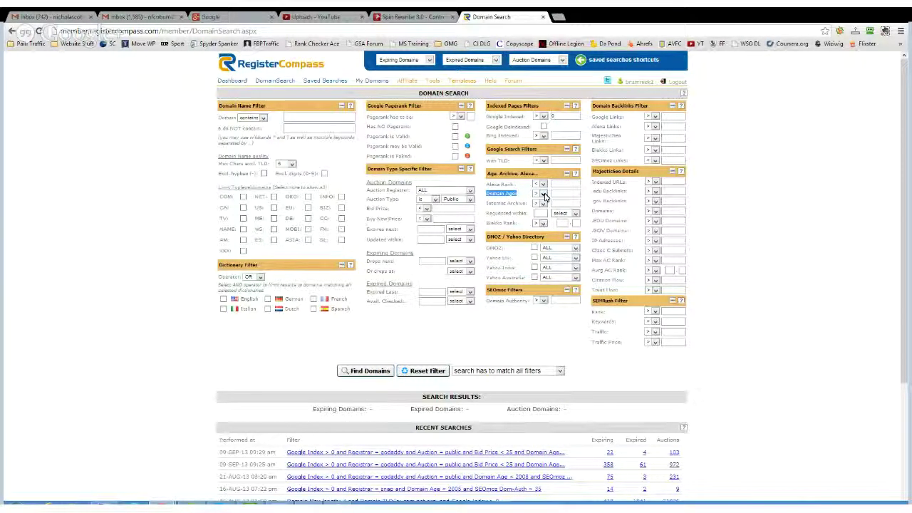
pyautogui.click(543, 196)
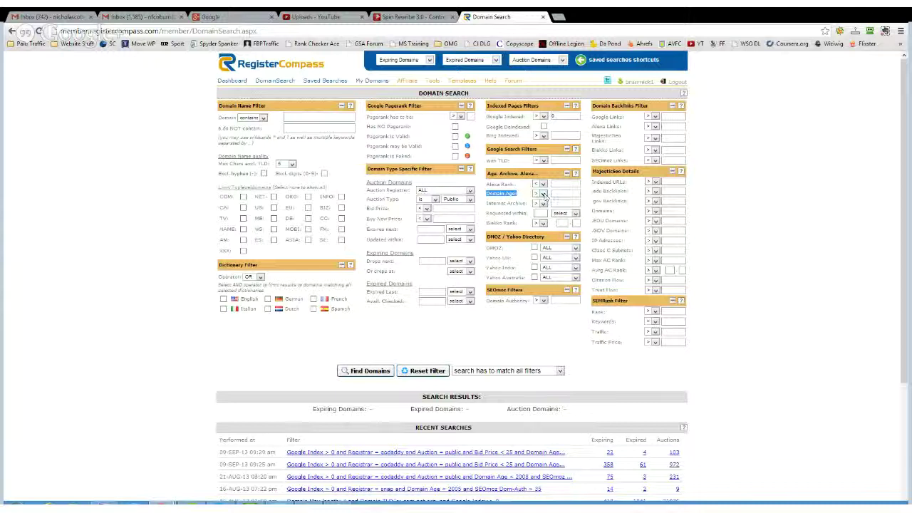
pyautogui.click(555, 194)
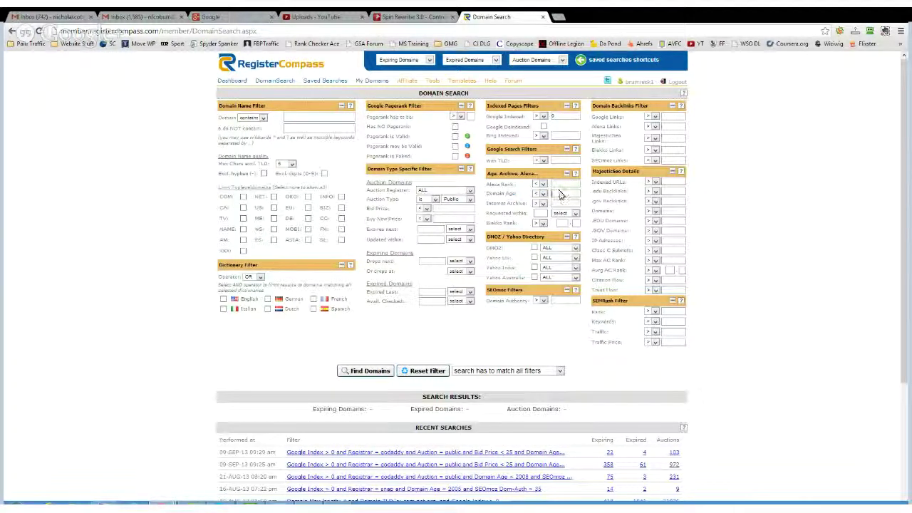
# - Try 2005 as the Domain Age limit and clear the value
pyautogui.write('2005')
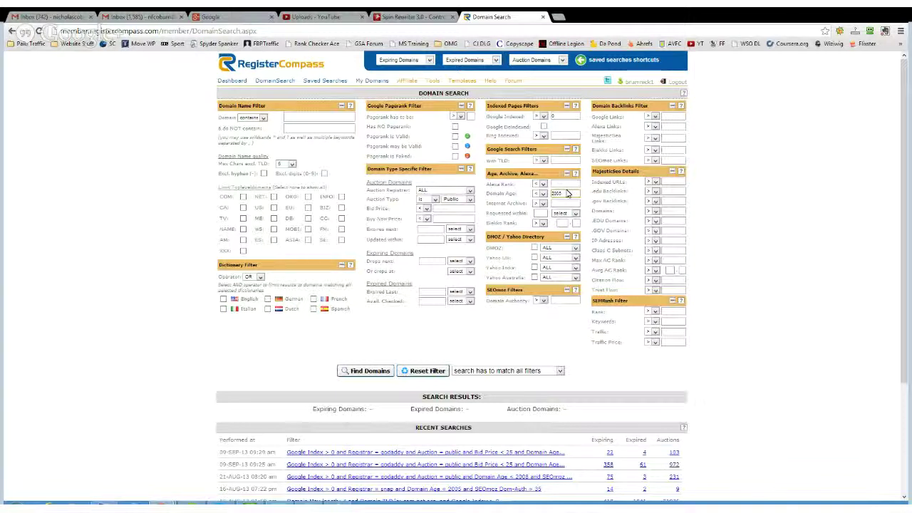
pyautogui.press('BackSpace')
pyautogui.press('BackSpace')
pyautogui.press('BackSpace')
pyautogui.press('BackSpace')
# - Examine the DMOZ directory option and the Domain Authority field of the SEOmoz filter
pyautogui.moveTo(485, 193); pyautogui.dragTo(517, 194)
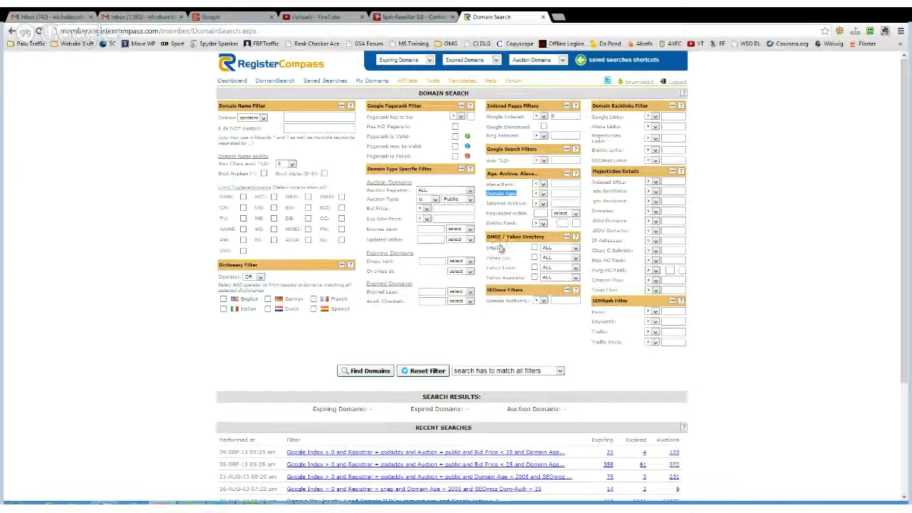
pyautogui.moveTo(501, 248); pyautogui.dragTo(488, 245)
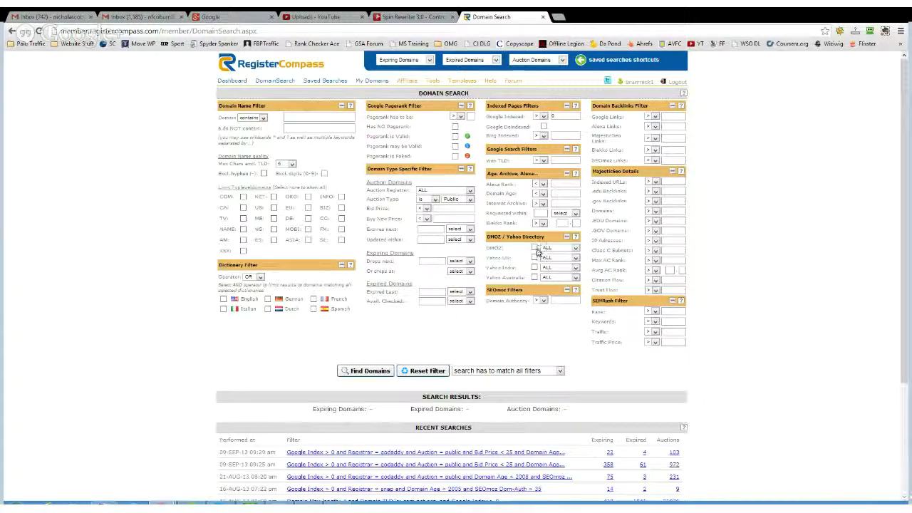
pyautogui.click(534, 248)
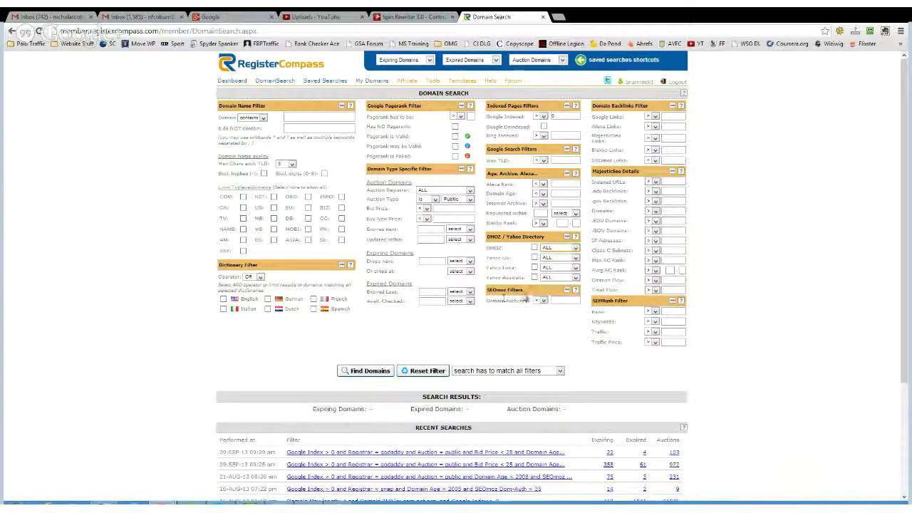
pyautogui.moveTo(524, 291); pyautogui.dragTo(488, 292)
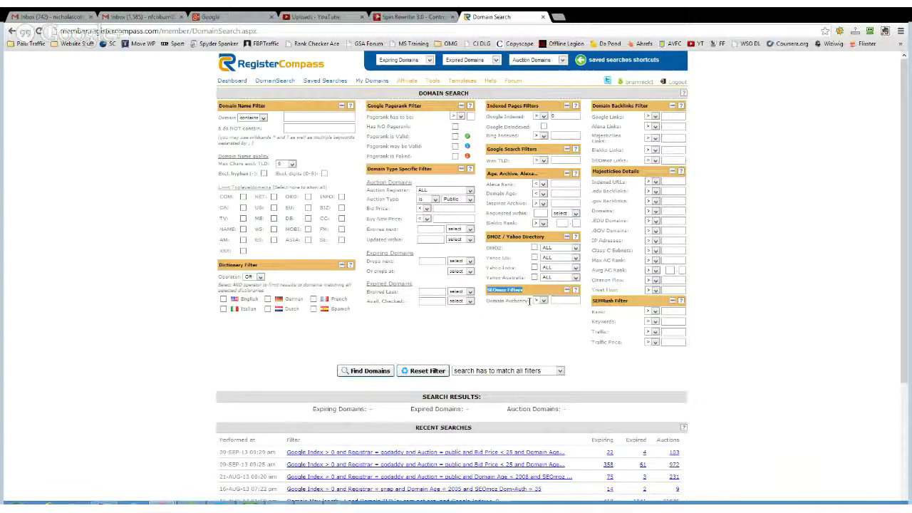
pyautogui.doubleClick(503, 302)
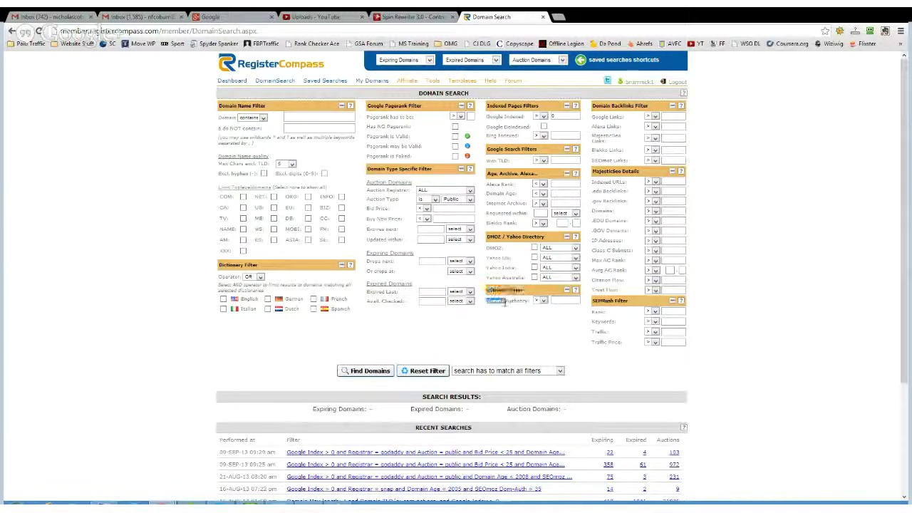
pyautogui.click(561, 301)
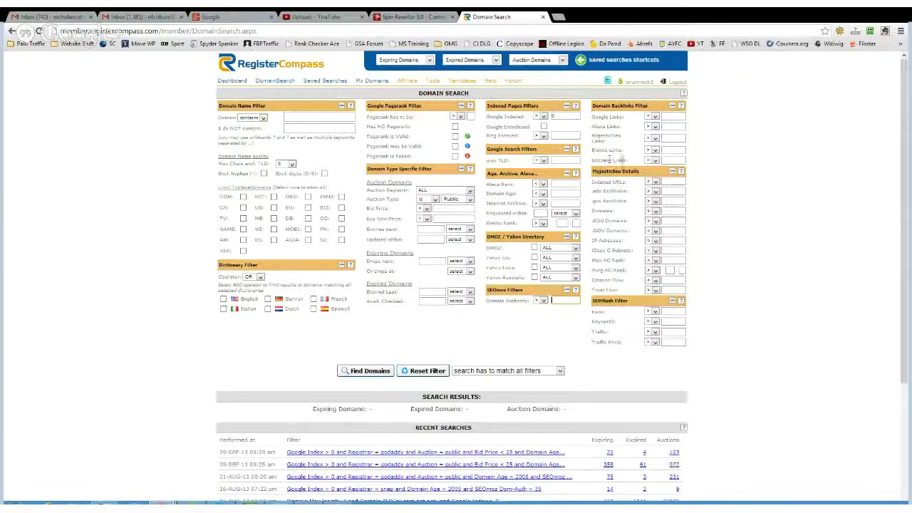
# - Examine the Google, MajesticSEO and SEOmoz link fields in the Domain Backlinks Filter
pyautogui.moveTo(591, 117); pyautogui.dragTo(630, 117)
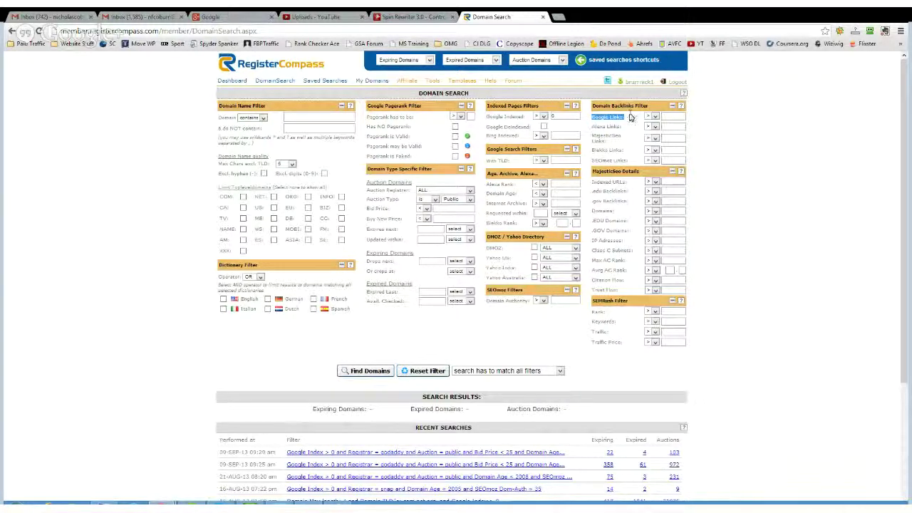
pyautogui.click(676, 118)
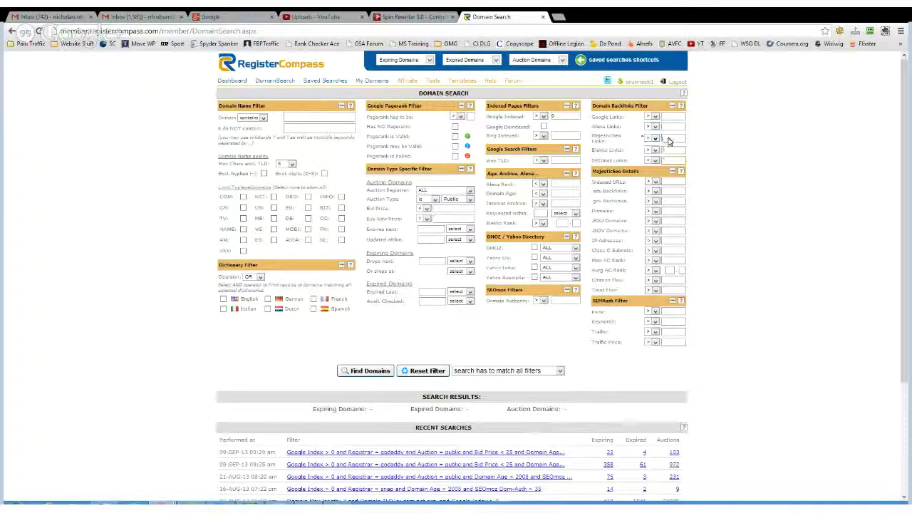
pyautogui.click(669, 141)
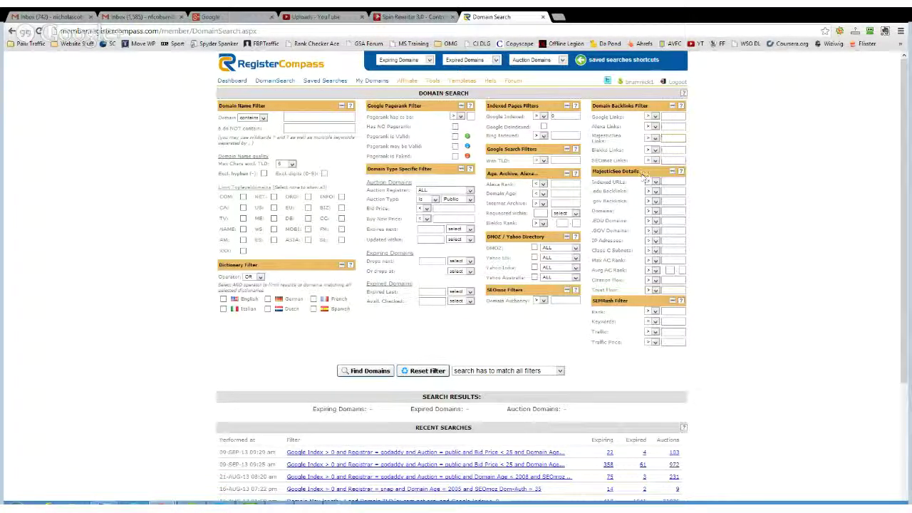
pyautogui.moveTo(594, 161); pyautogui.dragTo(634, 161)
pyautogui.click(669, 161)
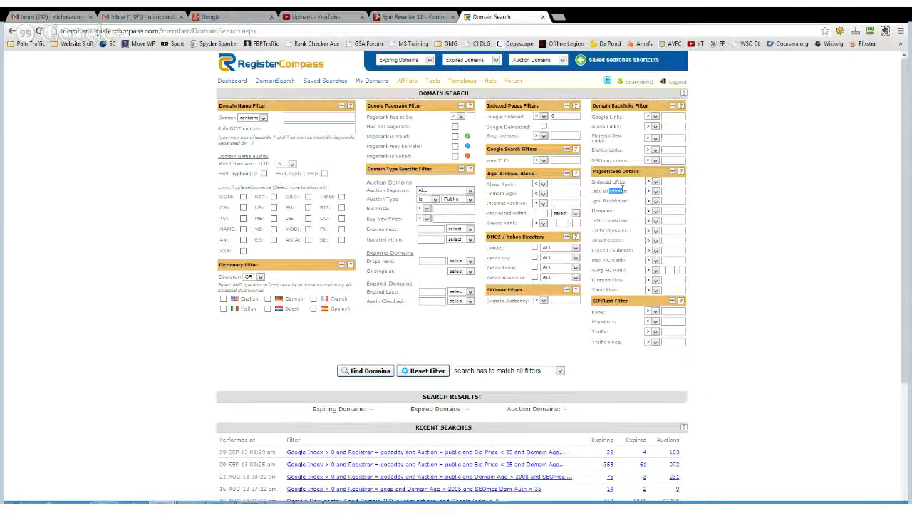
# - Enter minimum values for .gov and .edu backlinks in the MajesticSEO details
pyautogui.moveTo(603, 202); pyautogui.dragTo(631, 206)
pyautogui.click(668, 206)
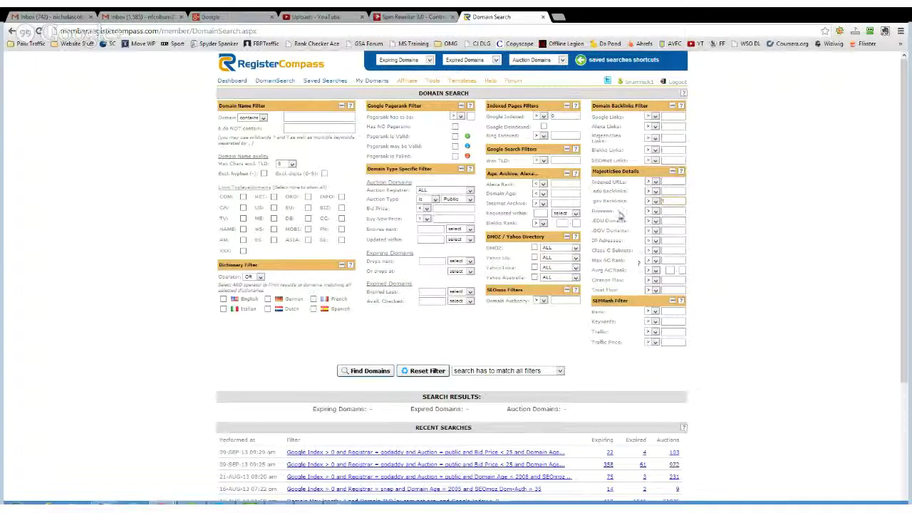
pyautogui.click(666, 193)
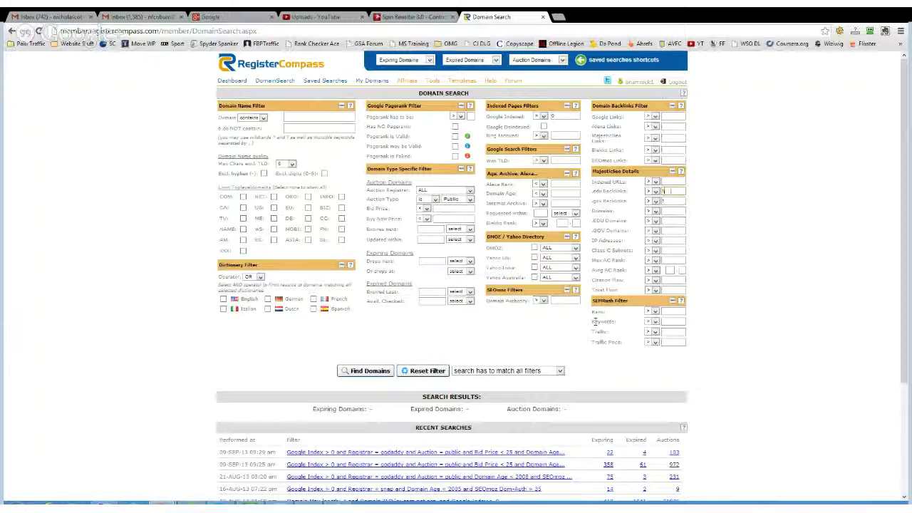
# - Examine the SEMRush filter fields and the MajesticSEO Class C subnet, AC Rank, .gov and .edu backlink criteria
pyautogui.moveTo(594, 301); pyautogui.dragTo(644, 300)
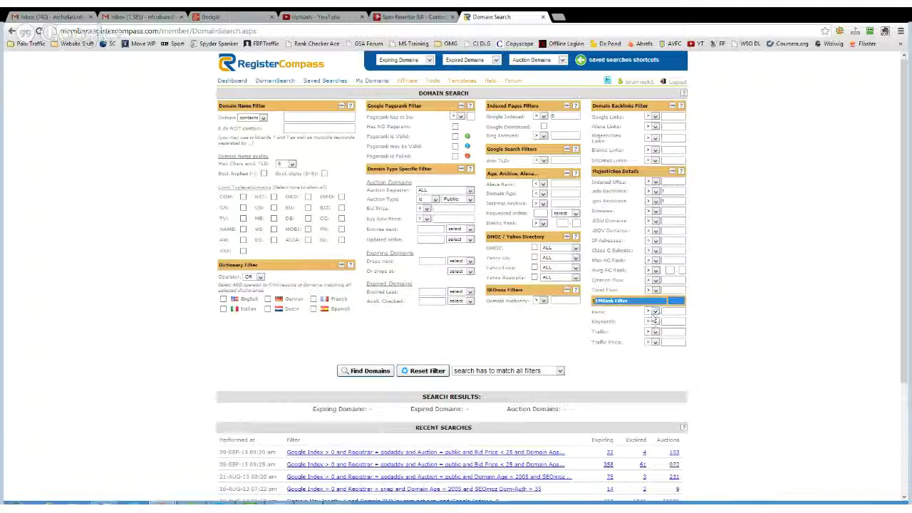
pyautogui.doubleClick(597, 312)
pyautogui.moveTo(592, 321); pyautogui.dragTo(639, 343)
pyautogui.click(655, 250)
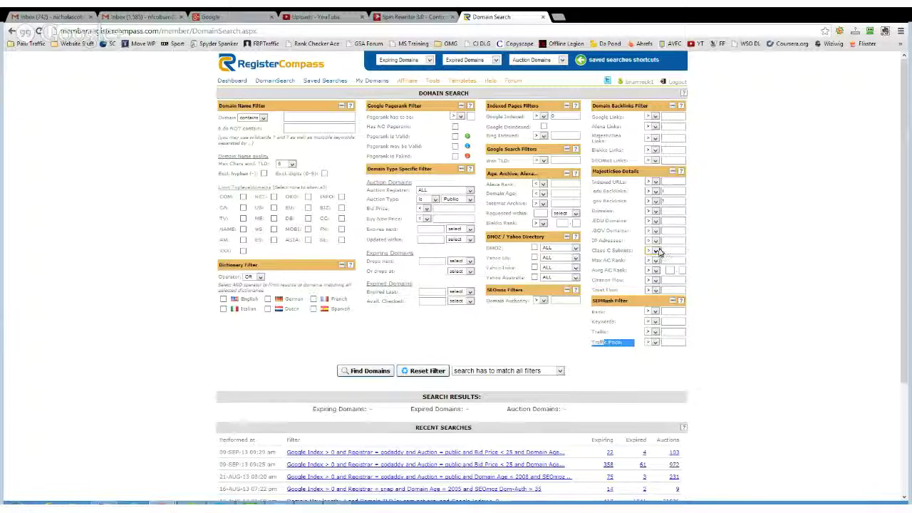
pyautogui.click(655, 260)
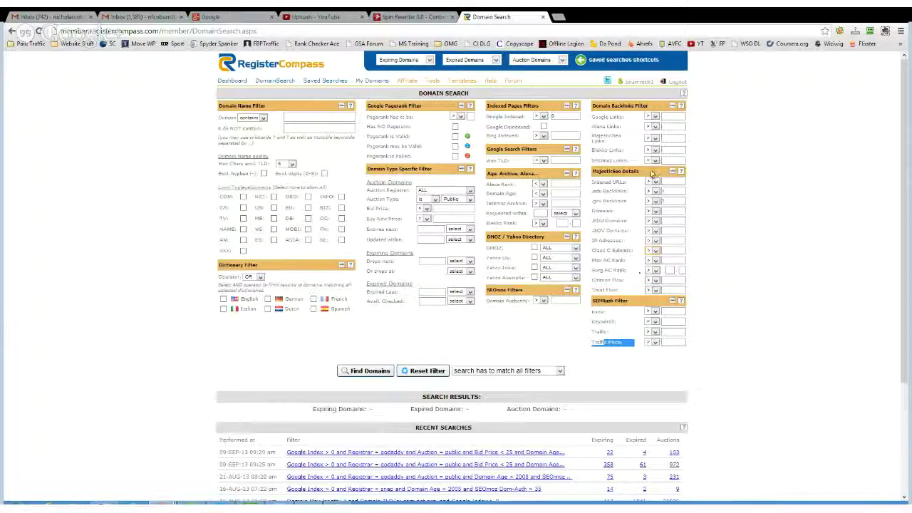
pyautogui.moveTo(595, 203); pyautogui.dragTo(602, 201)
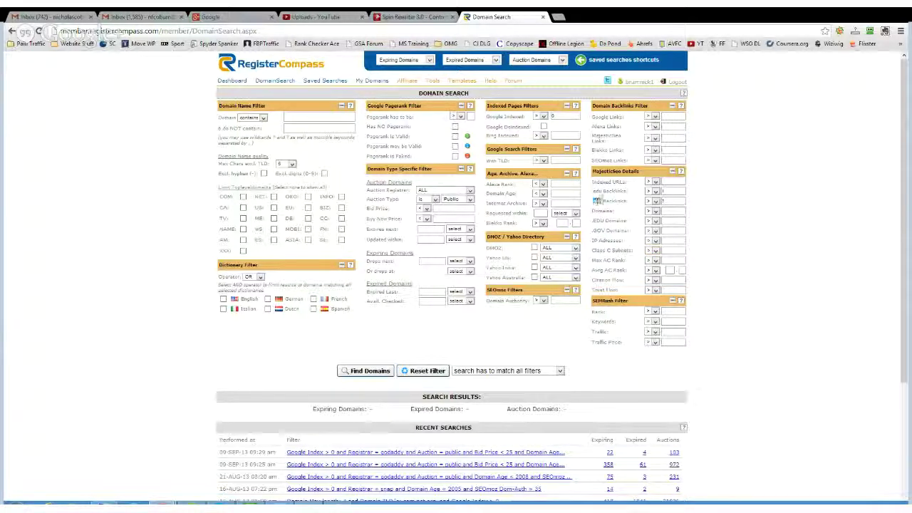
pyautogui.click(598, 191)
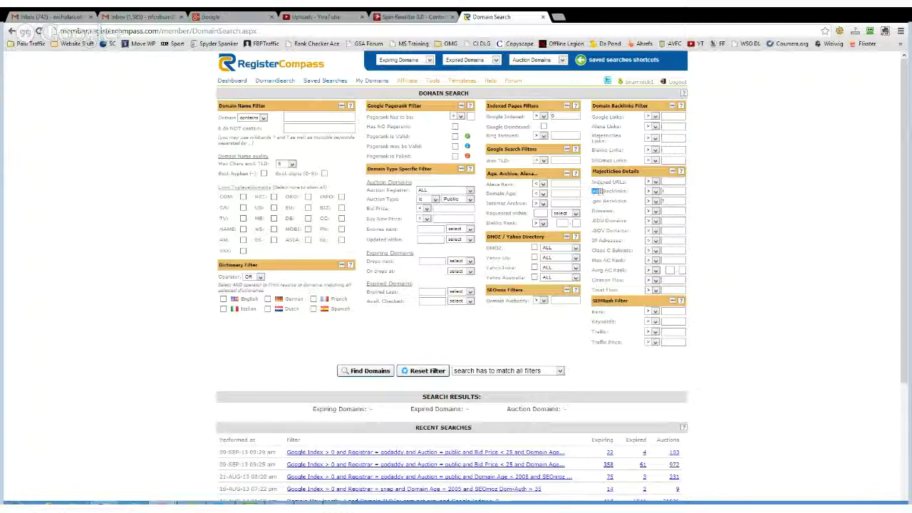
pyautogui.moveTo(599, 191); pyautogui.dragTo(604, 191)
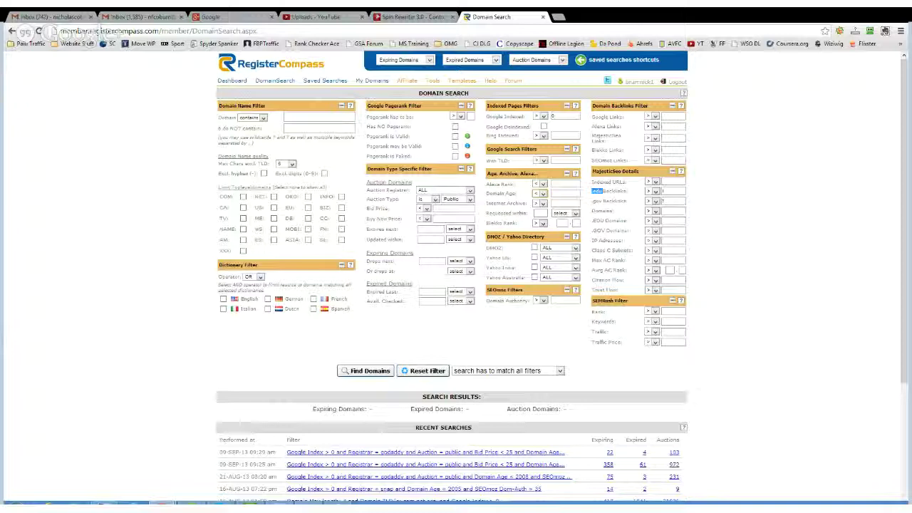
# - Set the Domain Age limit to 2007 and enter 0 again for Google Indexed
pyautogui.click(556, 197)
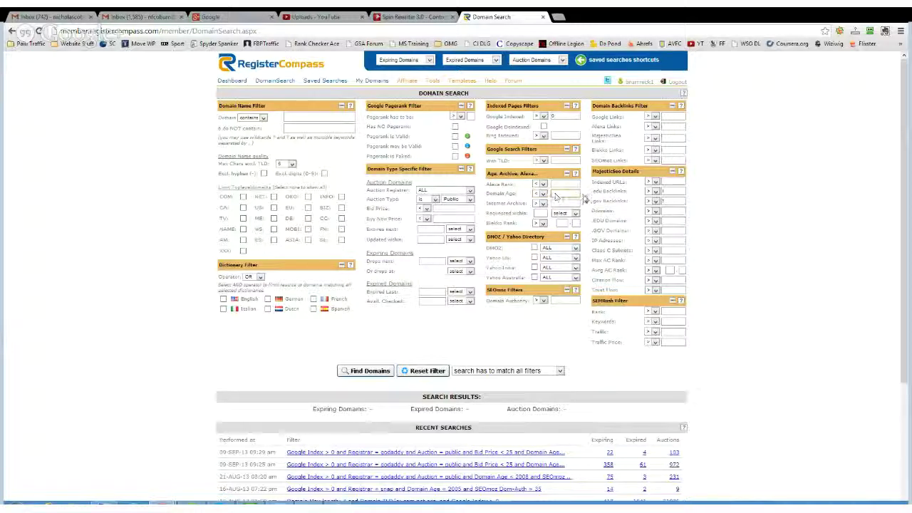
pyautogui.write('2007')
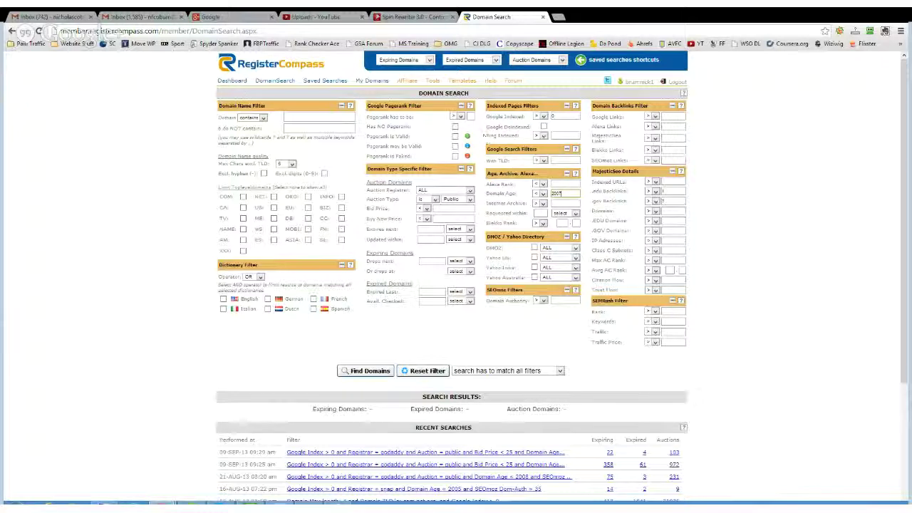
pyautogui.click(553, 119)
pyautogui.write('0')
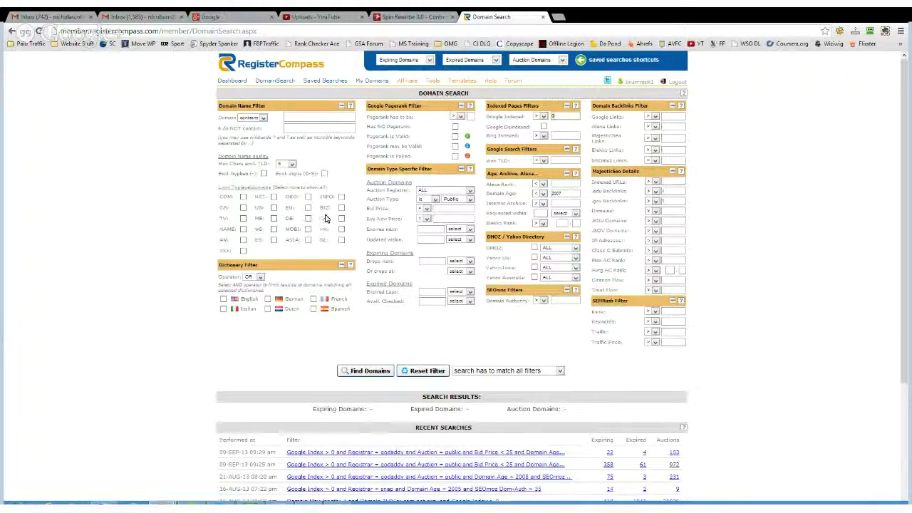
# - Configure the domain filters with Any as maximum characters, GoDaddy as auction registrar and a bid price below 25
pyautogui.click(292, 164)
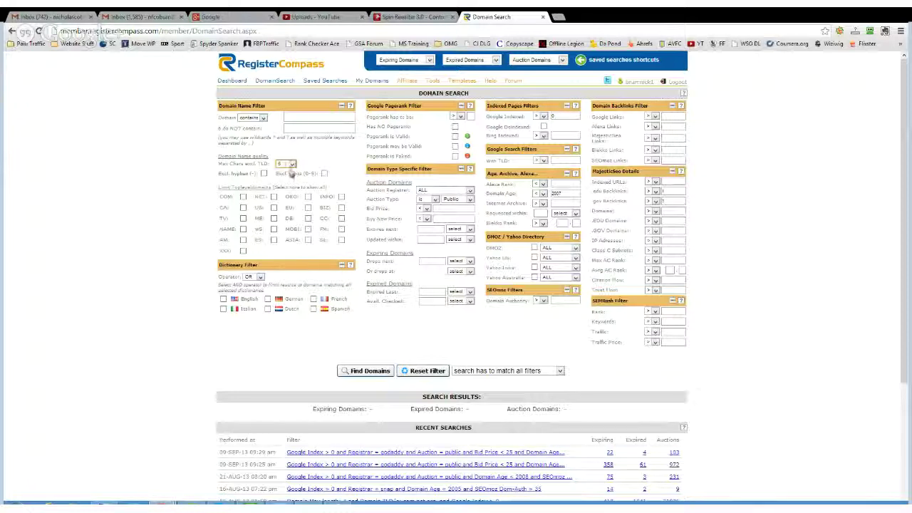
pyautogui.click(287, 173)
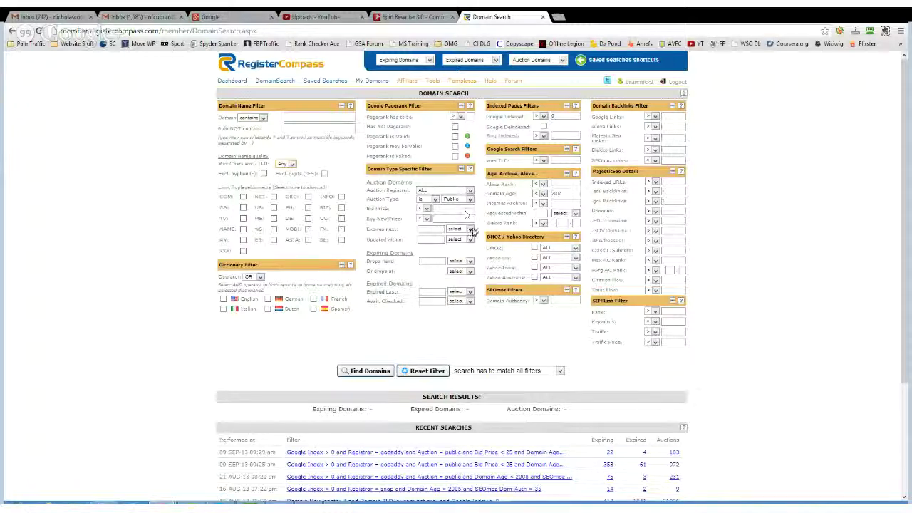
pyautogui.click(442, 189)
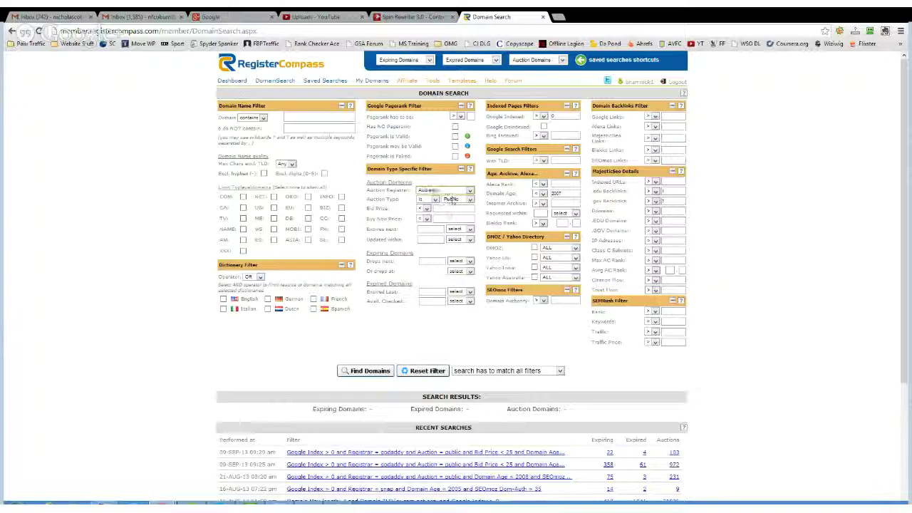
pyautogui.click(456, 200)
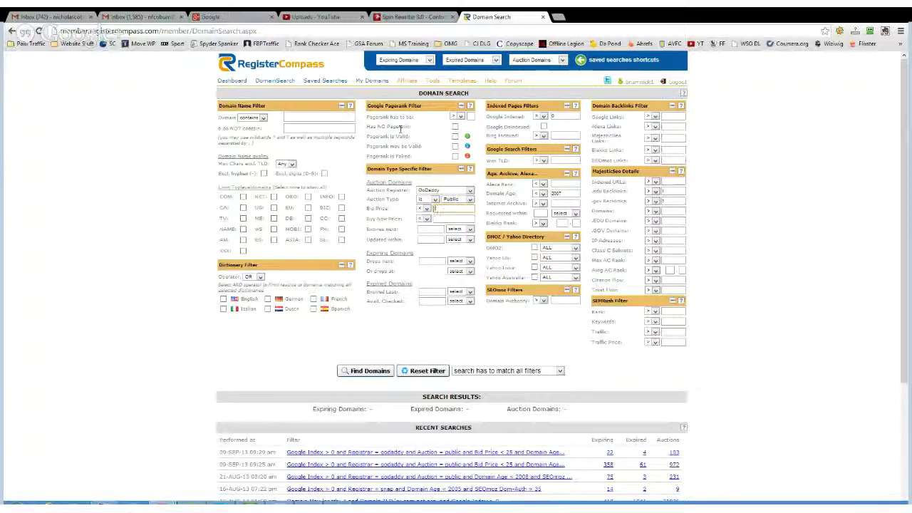
pyautogui.write('25')
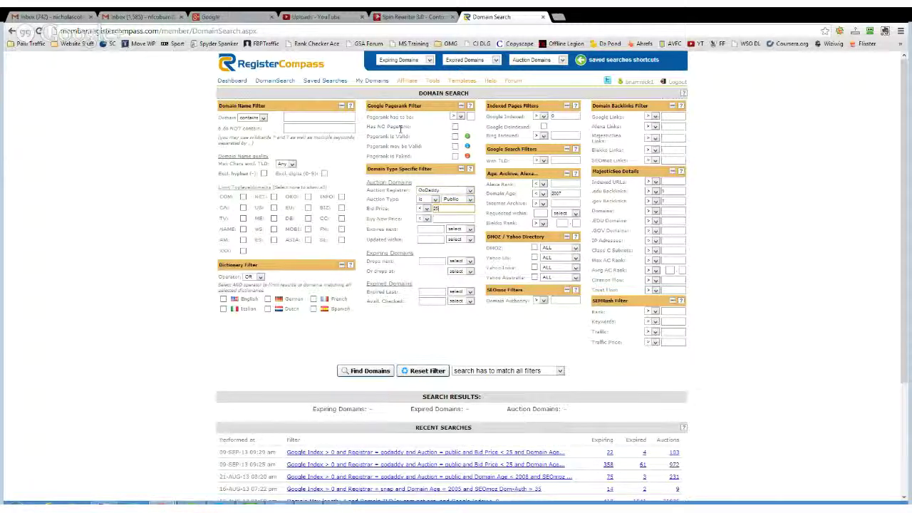
# - Require a SEOmoz Domain Authority above 25 and run the domain search
pyautogui.click(556, 302)
pyautogui.write('25')
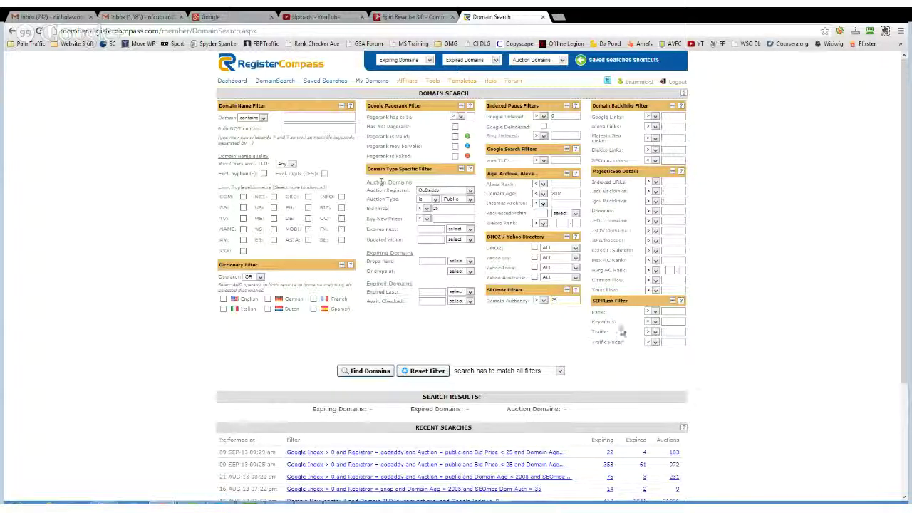
pyautogui.click(367, 371)
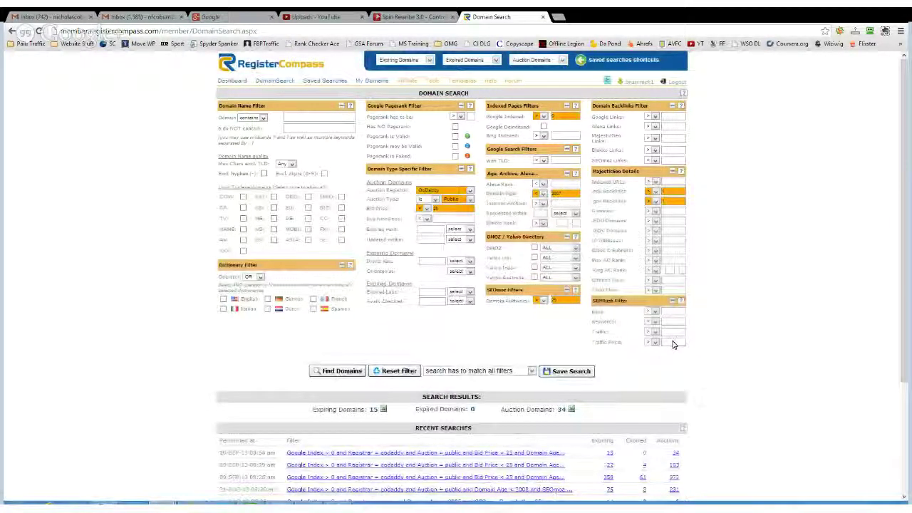
# - Open the list of matching auction domains and sort it by soonest auction expiry
pyautogui.moveTo(312, 410); pyautogui.dragTo(475, 410)
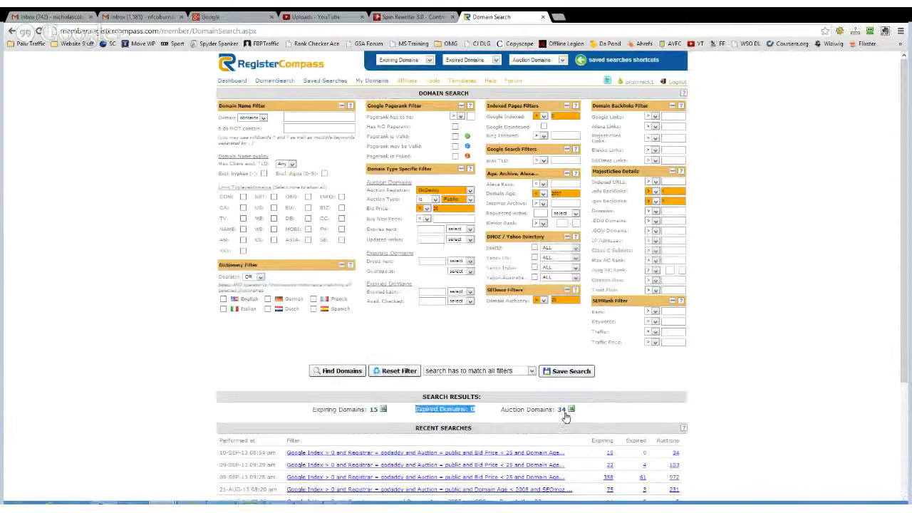
pyautogui.click(598, 405)
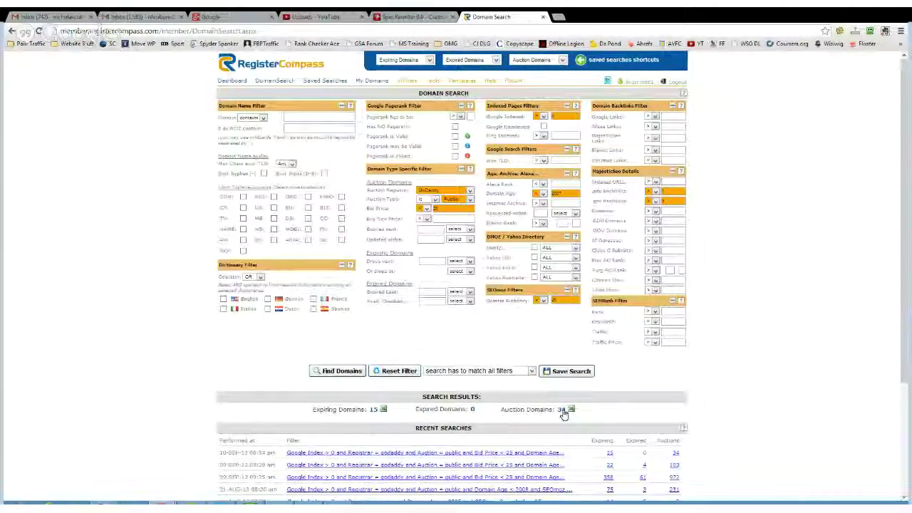
pyautogui.click(563, 412)
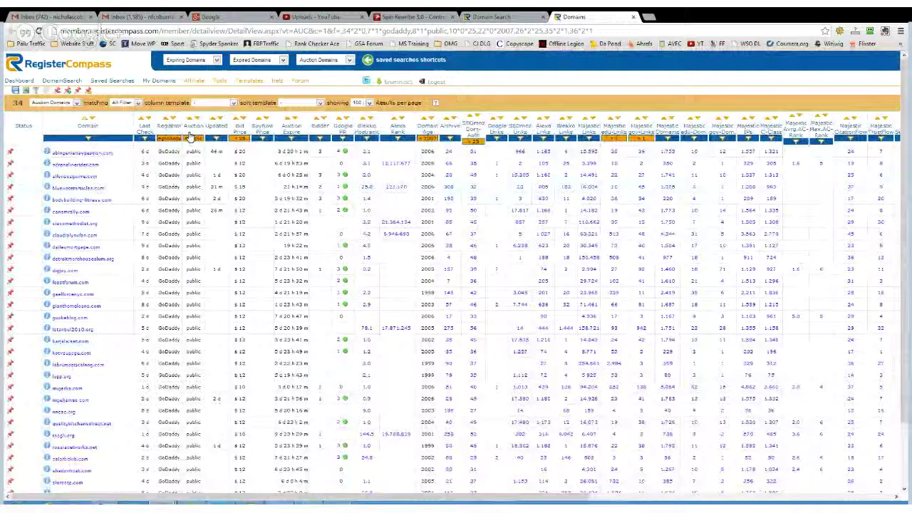
pyautogui.click(87, 188)
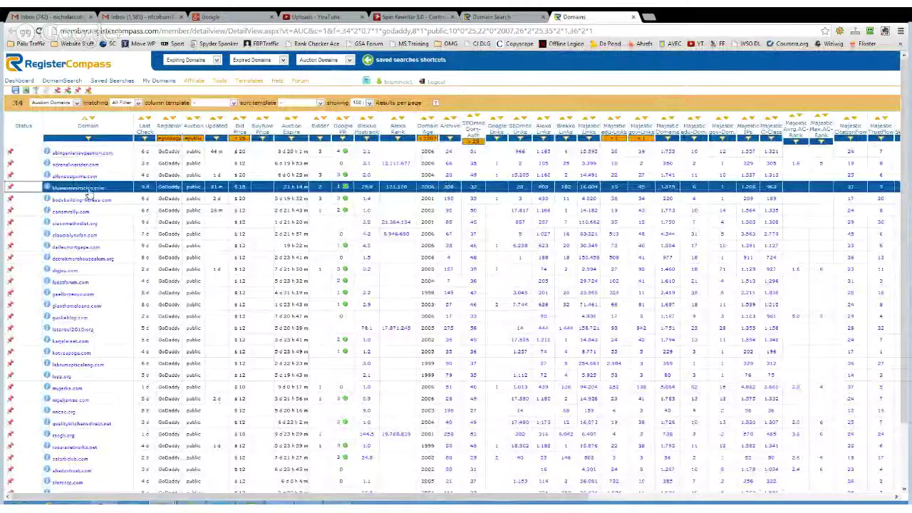
pyautogui.click(80, 257)
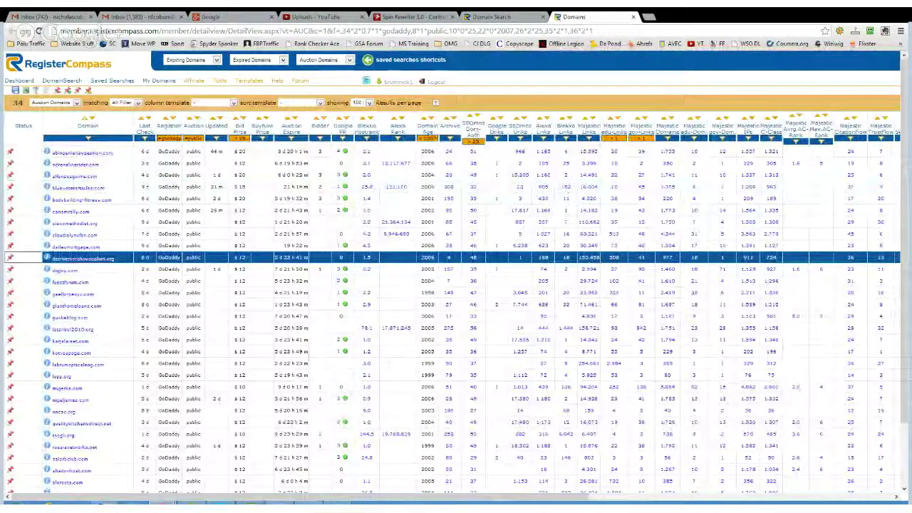
pyautogui.click(286, 120)
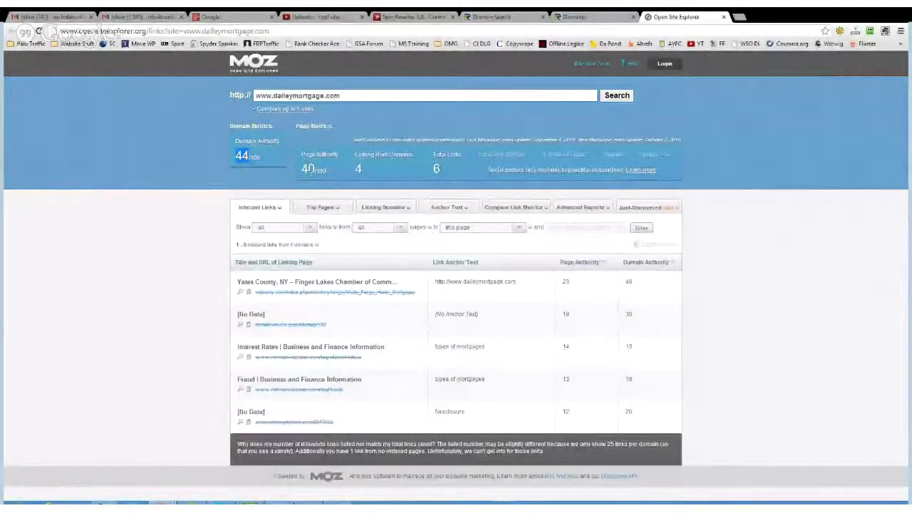
# - Check daileymortgage.com's SEOmoz authority in the auction list and search it in Open Site Explorer without the www prefix
pyautogui.click(570, 20)
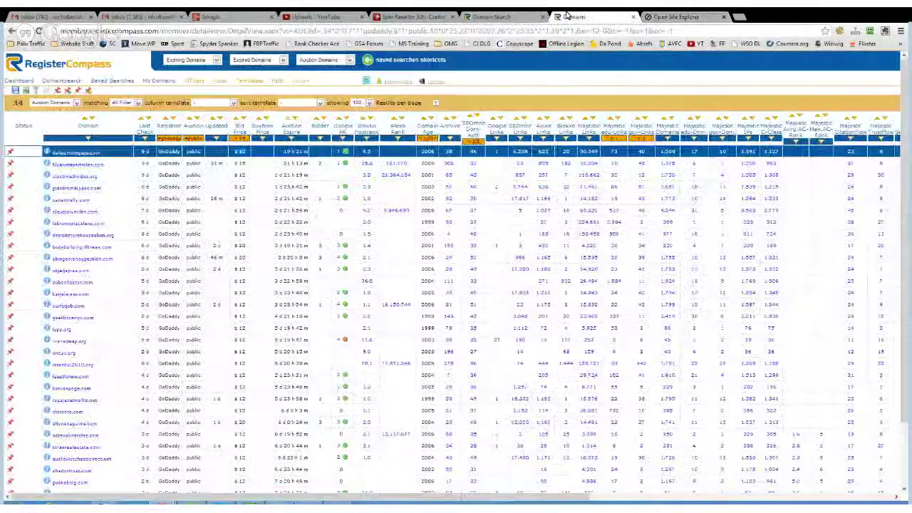
pyautogui.click(476, 149)
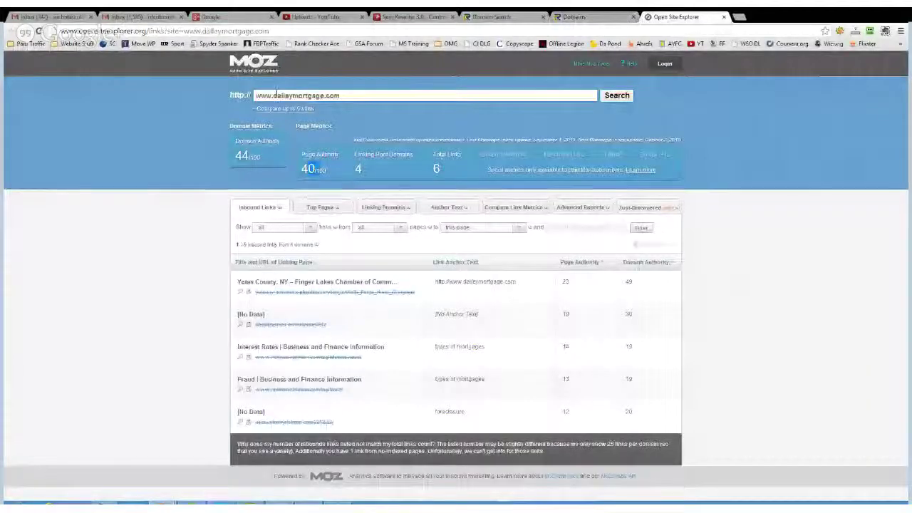
pyautogui.press('BackSpace')
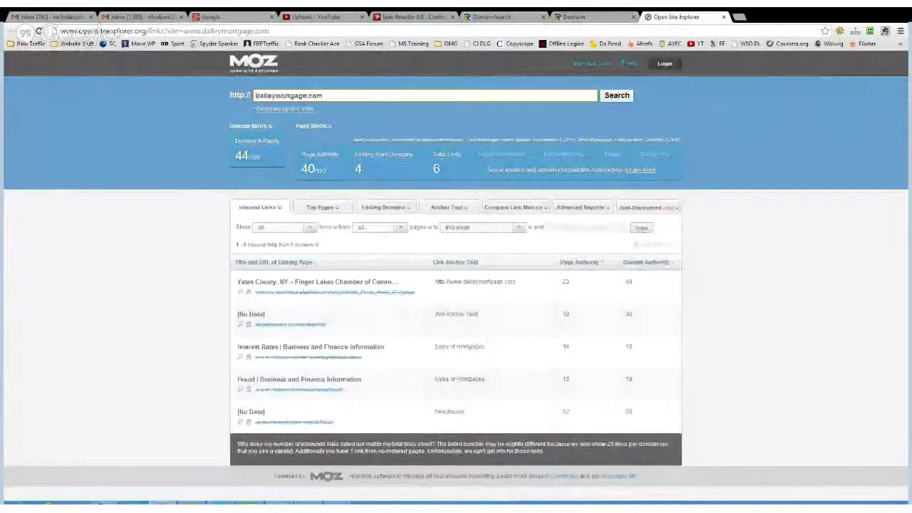
pyautogui.press('Return')
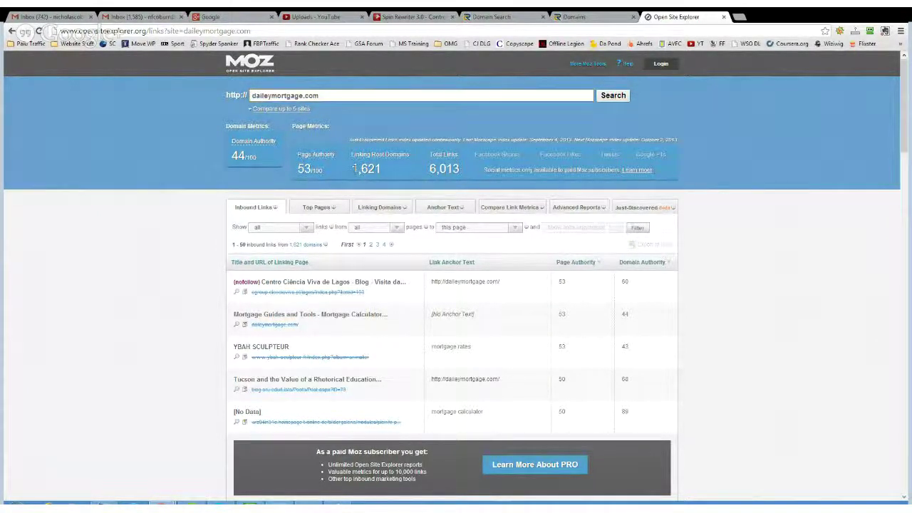
# - Examine the linking root domains and the first inbound link's page authority, domain authority and anchor text
pyautogui.doubleClick(354, 168)
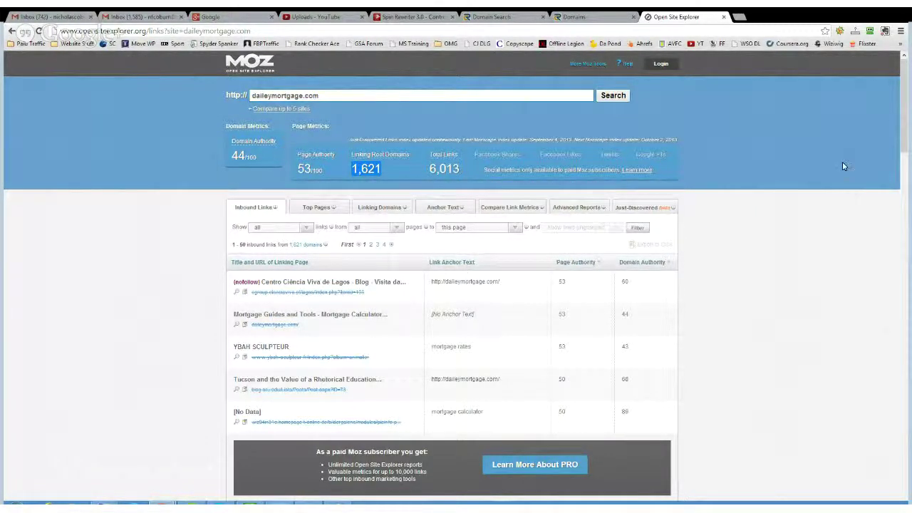
pyautogui.moveTo(906, 121)
pyautogui.mouseDown()
pyautogui.moveTo(906, 141)
pyautogui.moveTo(906, 111)
pyautogui.moveTo(906, 128)
pyautogui.mouseUp()
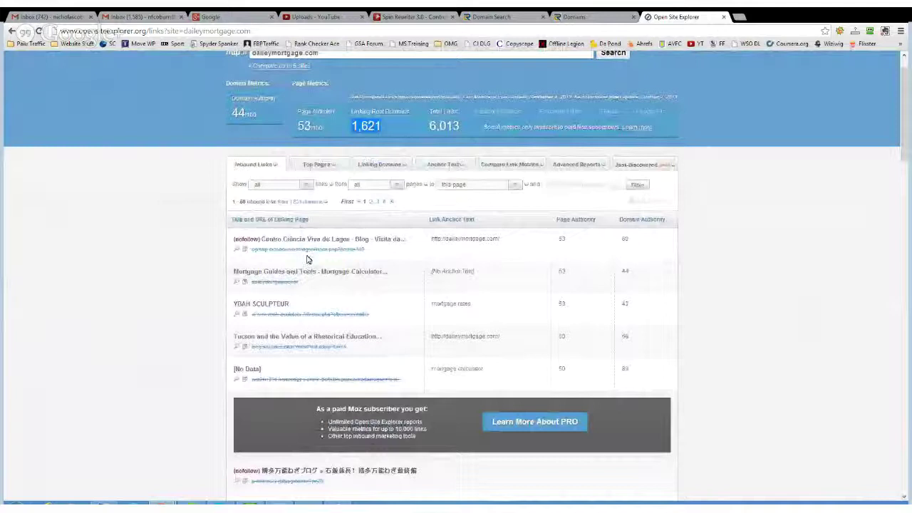
pyautogui.click(560, 243)
pyautogui.doubleClick(560, 239)
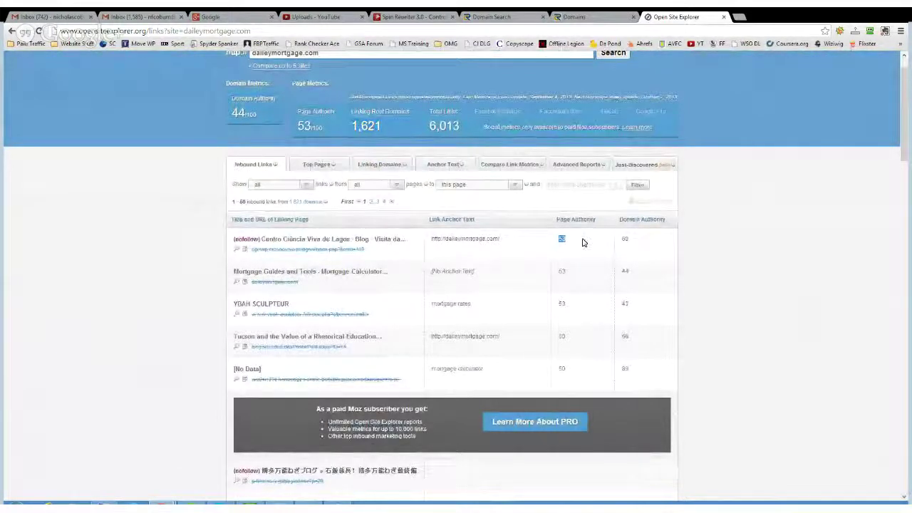
pyautogui.doubleClick(626, 239)
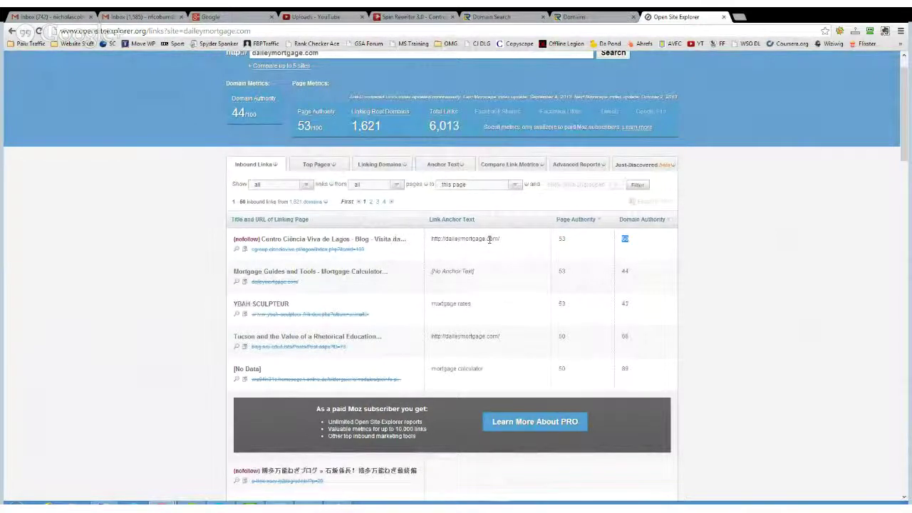
pyautogui.moveTo(501, 240); pyautogui.dragTo(431, 239)
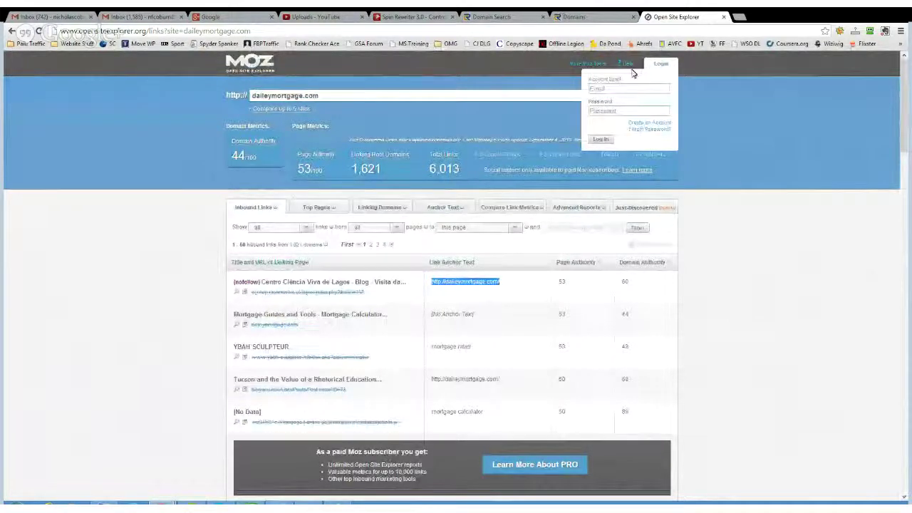
# - Try to log in to Moz with the account email and password, and close the login page
pyautogui.click(624, 90)
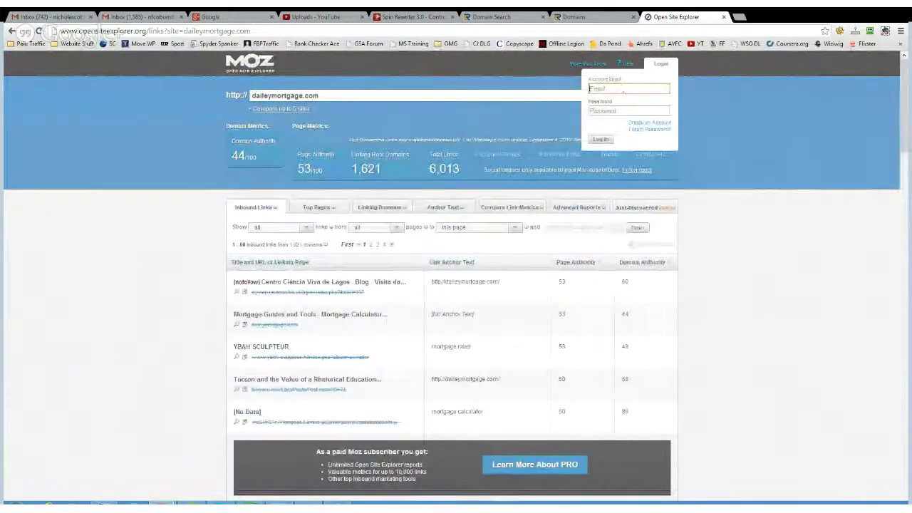
pyautogui.click(627, 101)
pyautogui.click(603, 140)
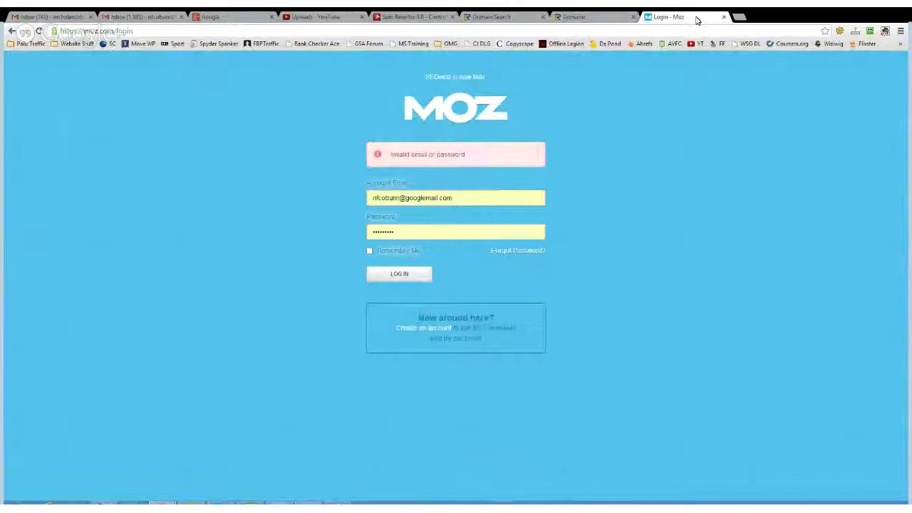
pyautogui.click(724, 17)
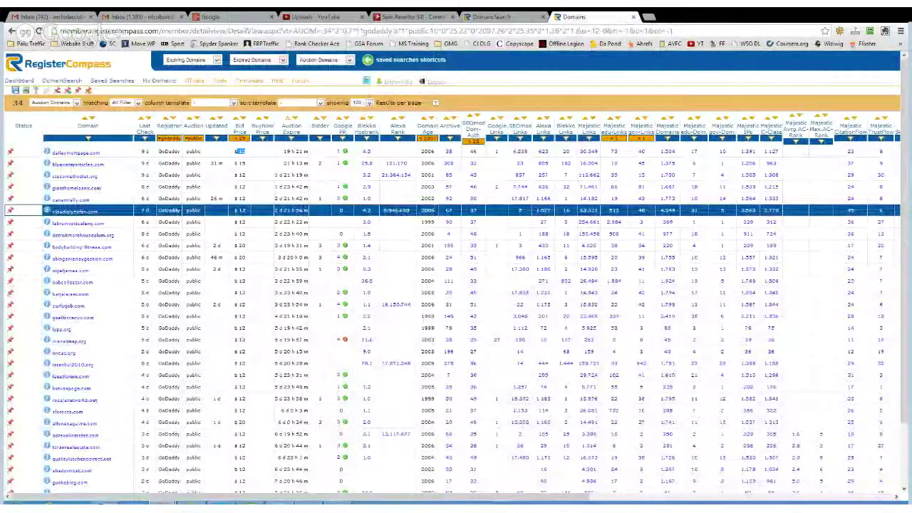
# - Open the MajesticSEO site report for daileymortgage.com from its educational links value in the auction list
pyautogui.click(542, 175)
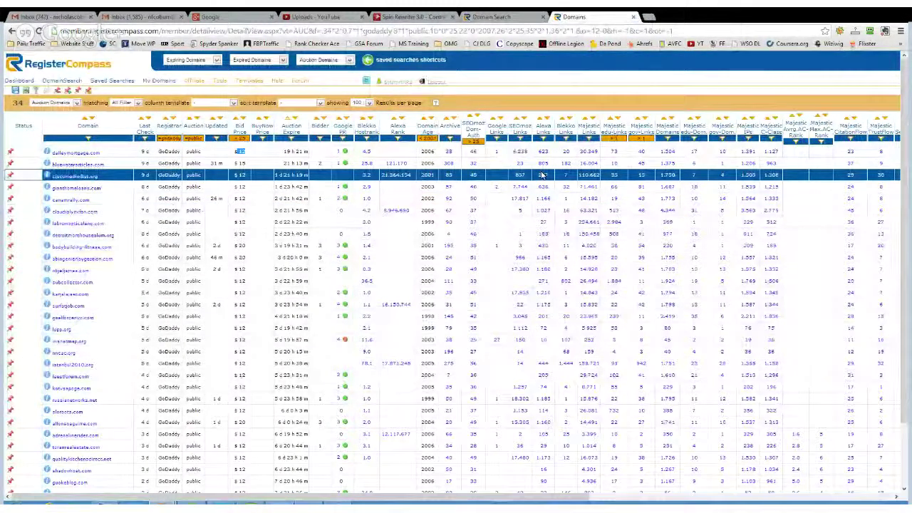
pyautogui.click(449, 164)
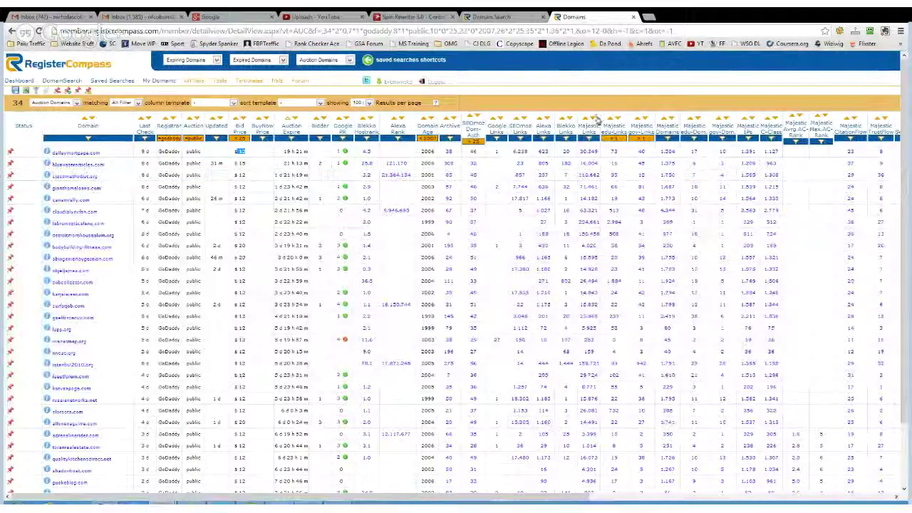
pyautogui.click(614, 156)
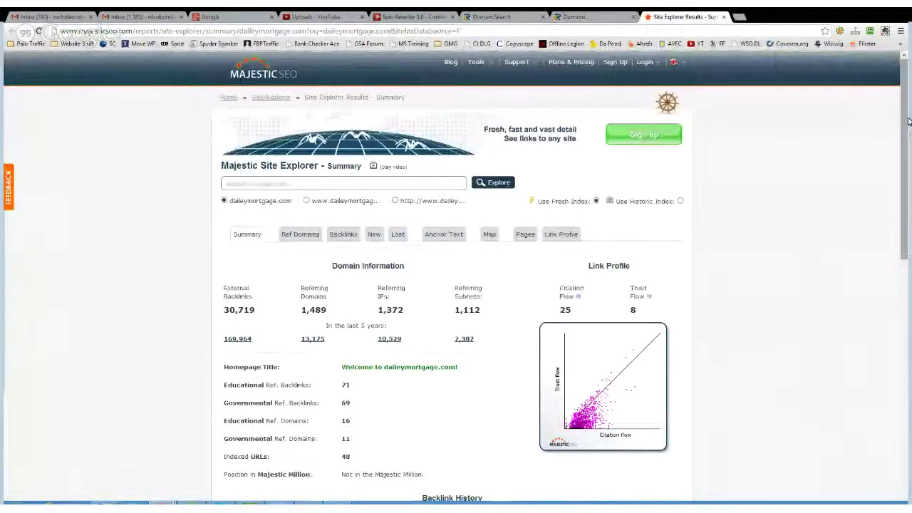
# - Examine the MajesticSEO summary of daileymortgage.com for external backlinks, referring domains, referring IPs and Citation Flow
pyautogui.scroll(-1, 340, 153)
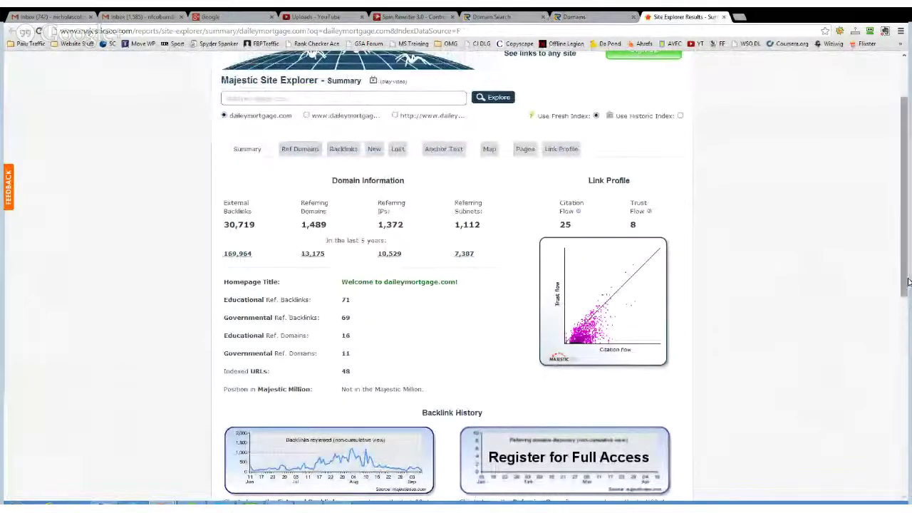
pyautogui.scroll(1, 875, 239)
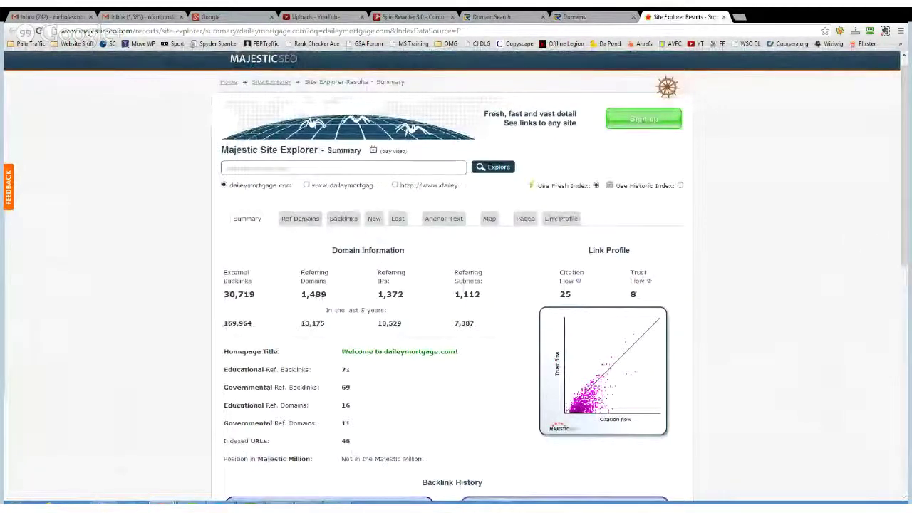
pyautogui.scroll(-1, 908, 210)
pyautogui.scroll(-2, 908, 209)
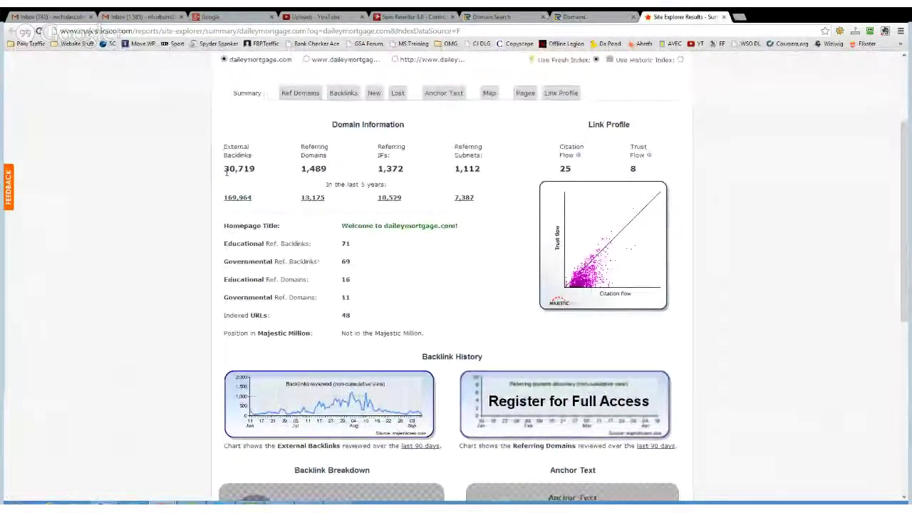
pyautogui.moveTo(224, 169); pyautogui.dragTo(327, 169)
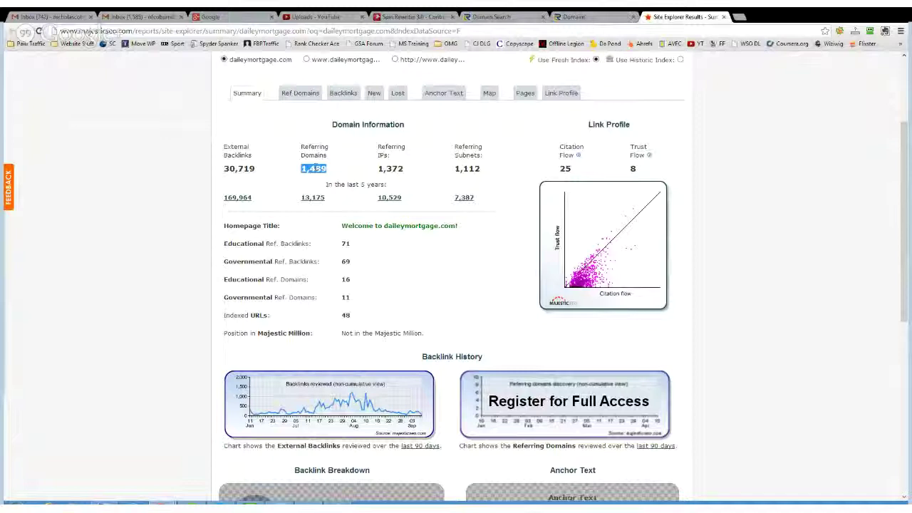
pyautogui.click(329, 170)
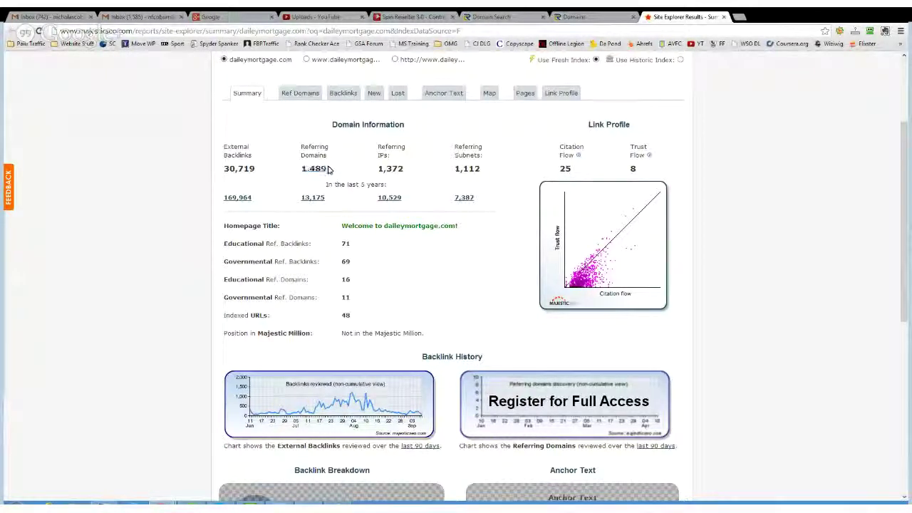
pyautogui.doubleClick(379, 170)
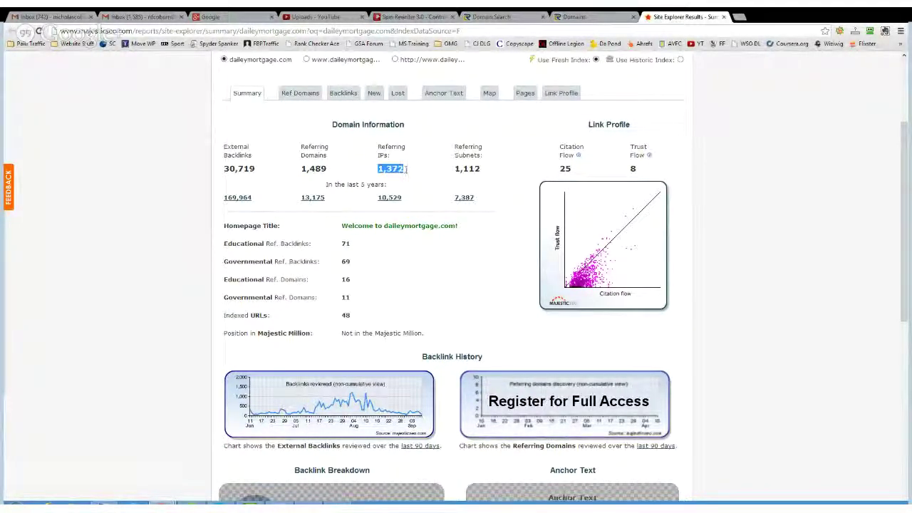
pyautogui.doubleClick(565, 170)
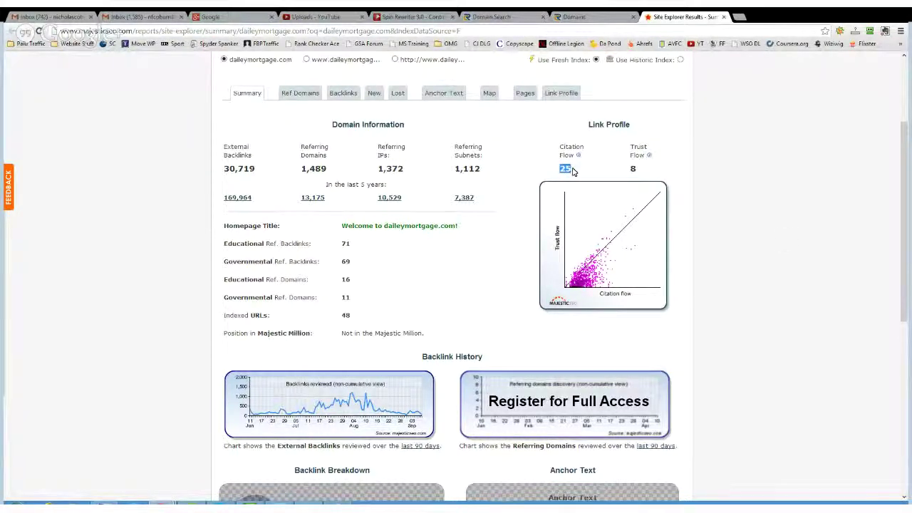
# - Examine the Trust Flow and the educational and governmental referring backlinks of daileymortgage.com in the MajesticSEO summary
pyautogui.click(634, 169)
pyautogui.scroll(-1, 907, 192)
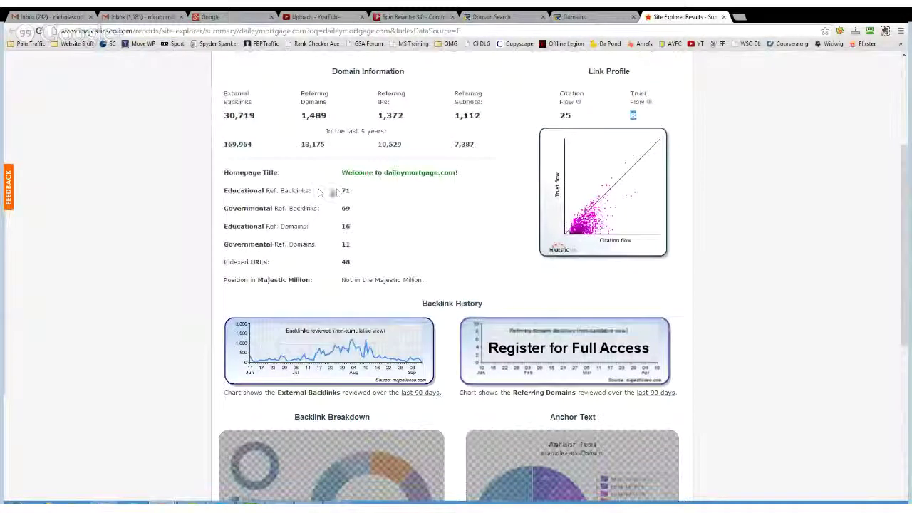
pyautogui.click(345, 190)
pyautogui.doubleClick(344, 208)
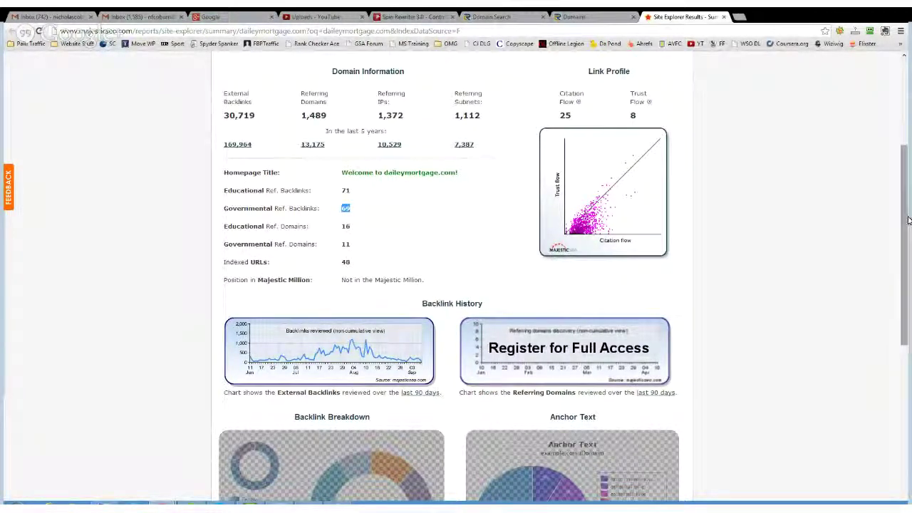
# - Look over the backlink history, backlink breakdown and anchor text charts, and close the MajesticSEO report
pyautogui.moveTo(907, 220); pyautogui.dragTo(907, 339)
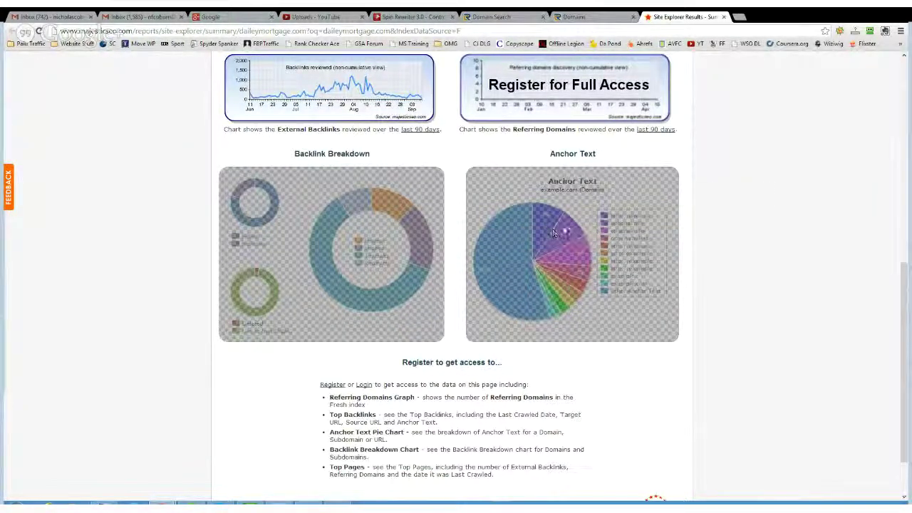
pyautogui.scroll(1, 908, 348)
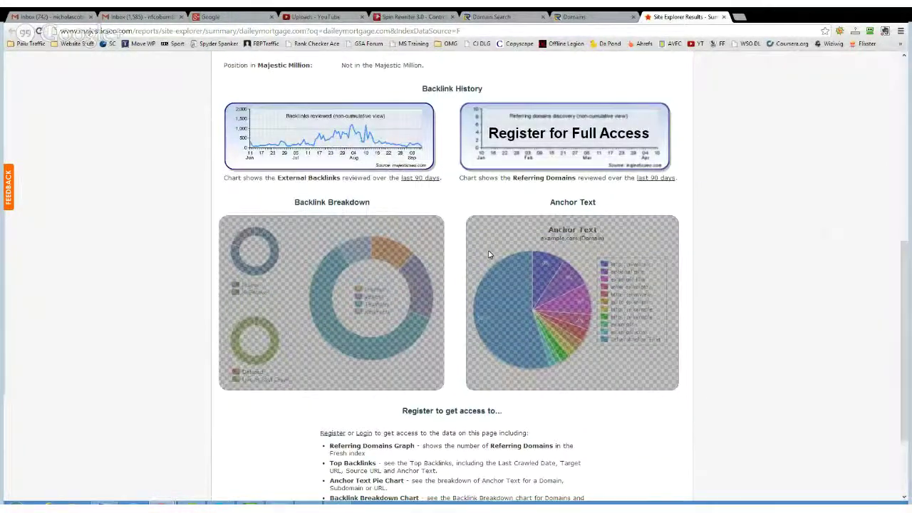
pyautogui.scroll(10, 562, 195)
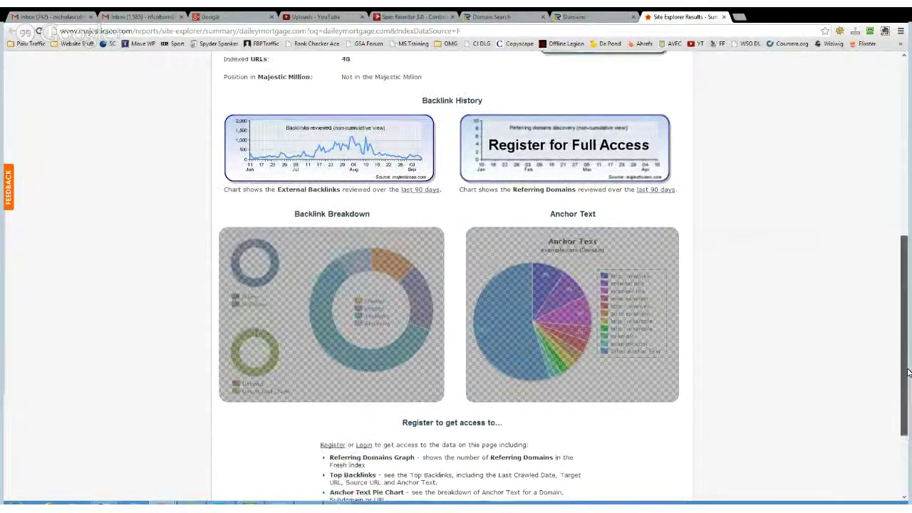
pyautogui.click(724, 16)
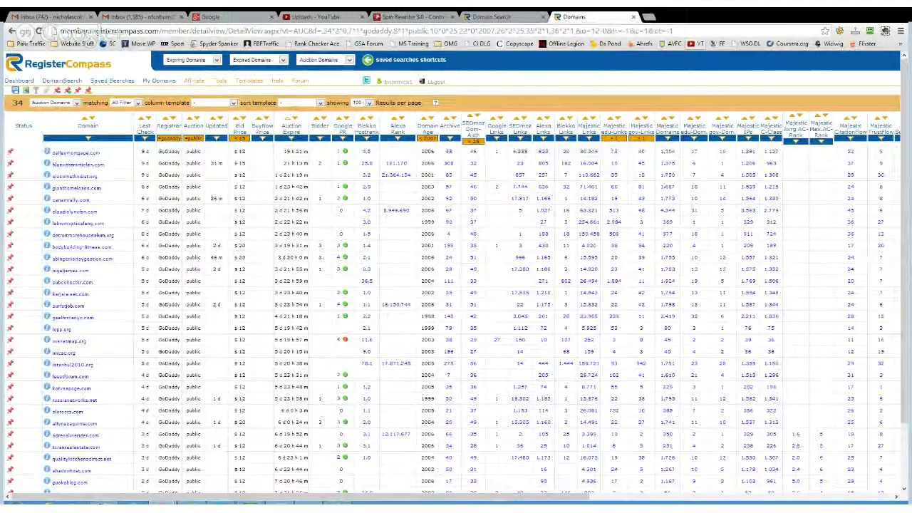
# - Open the Google site: search for daileymortgage.com from its Google Index value in the auction list and check the query
pyautogui.moveTo(570, 497); pyautogui.dragTo(866, 497)
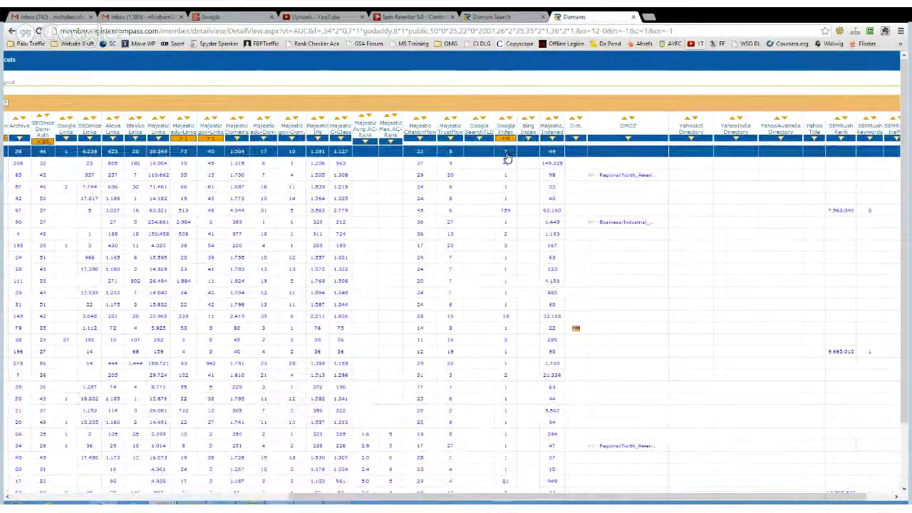
pyautogui.click(506, 153)
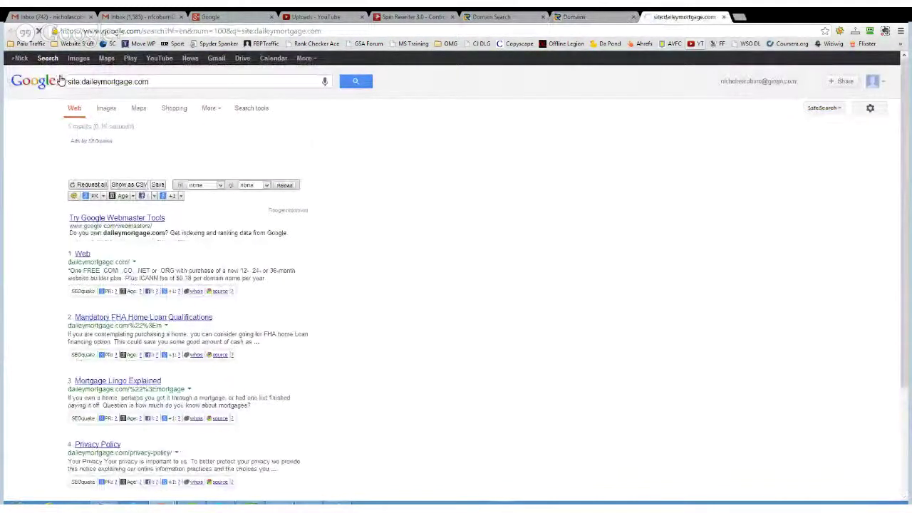
pyautogui.moveTo(69, 81); pyautogui.dragTo(146, 81)
pyautogui.click(185, 82)
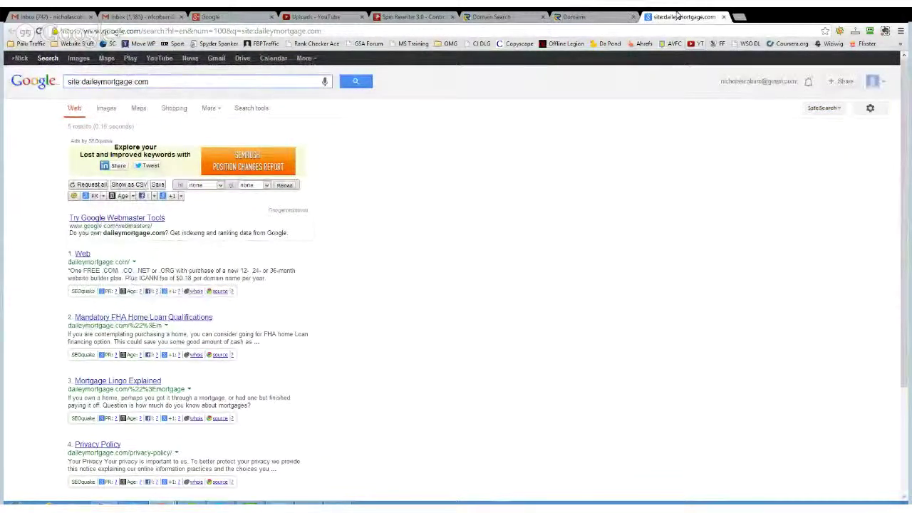
# - Request the PageRank of the indexed daileymortgage.com pages with SEOquake, review all results and close the search page
pyautogui.click(104, 196)
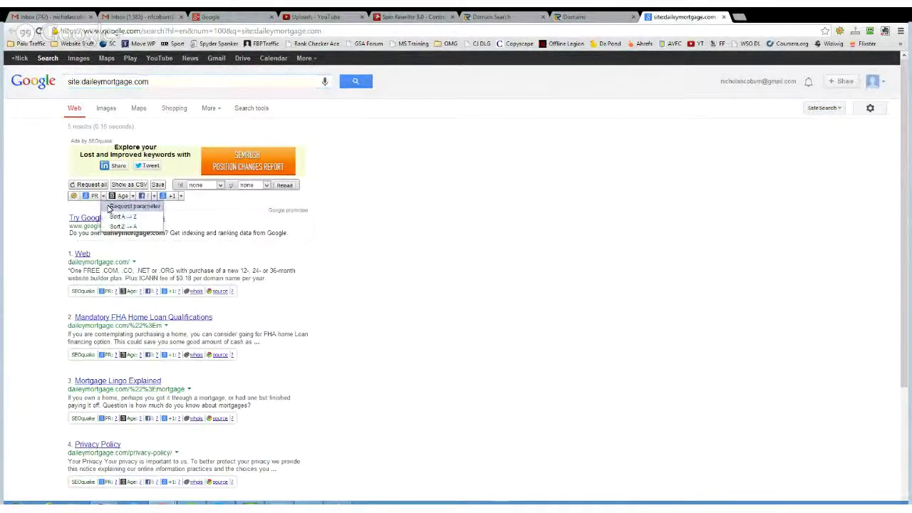
pyautogui.click(121, 206)
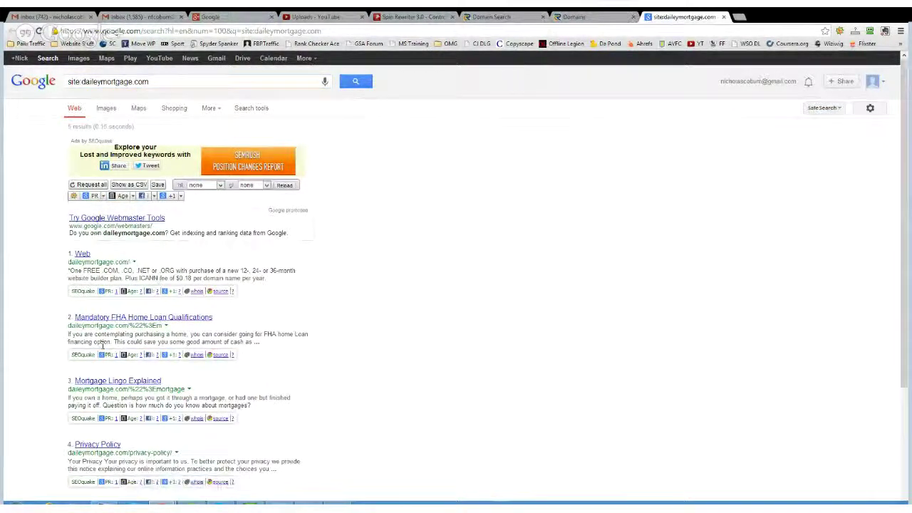
pyautogui.moveTo(908, 150); pyautogui.dragTo(909, 213)
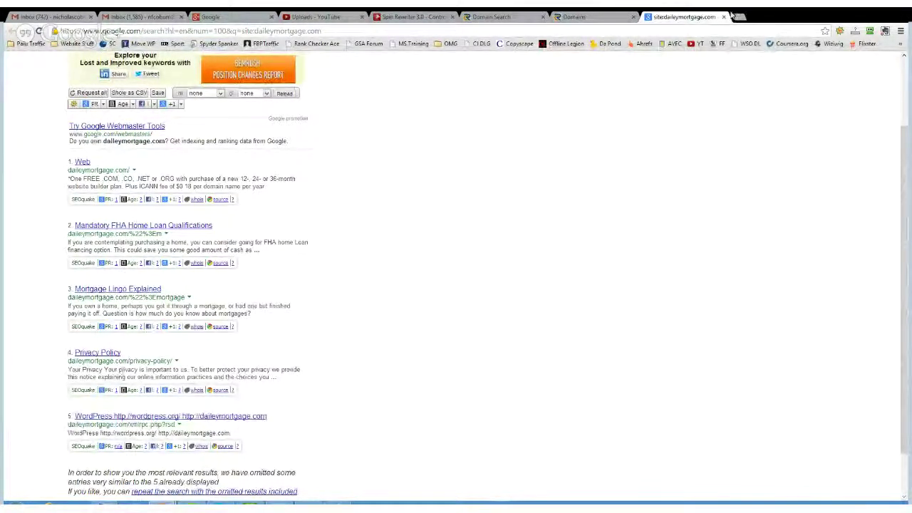
pyautogui.click(724, 18)
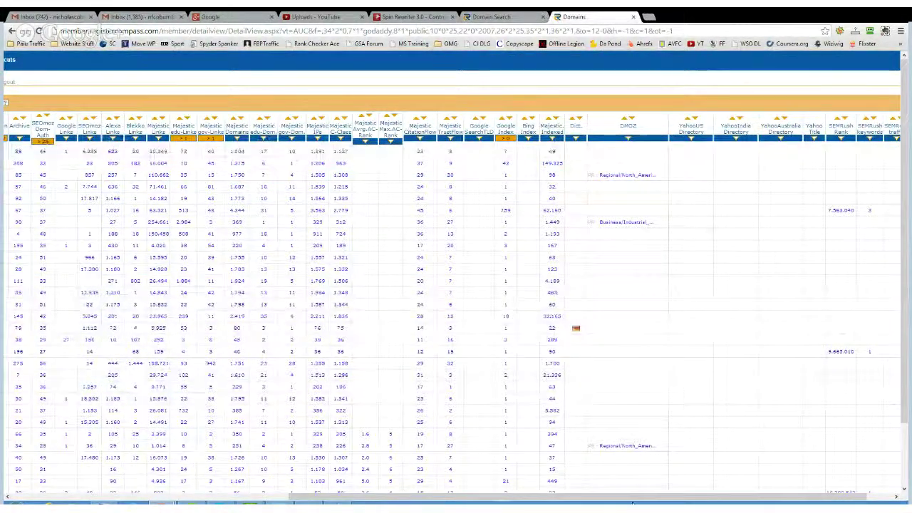
# - Check the remaining metric columns of the auction list and open the GoDaddy auction listing for daileymortgage.com
pyautogui.hscroll(2, 674, 173)
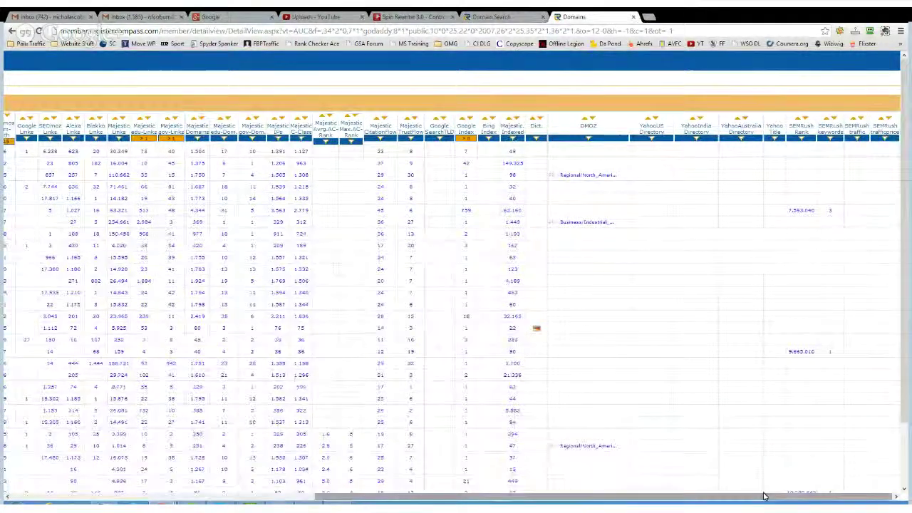
pyautogui.moveTo(761, 496); pyautogui.dragTo(448, 495)
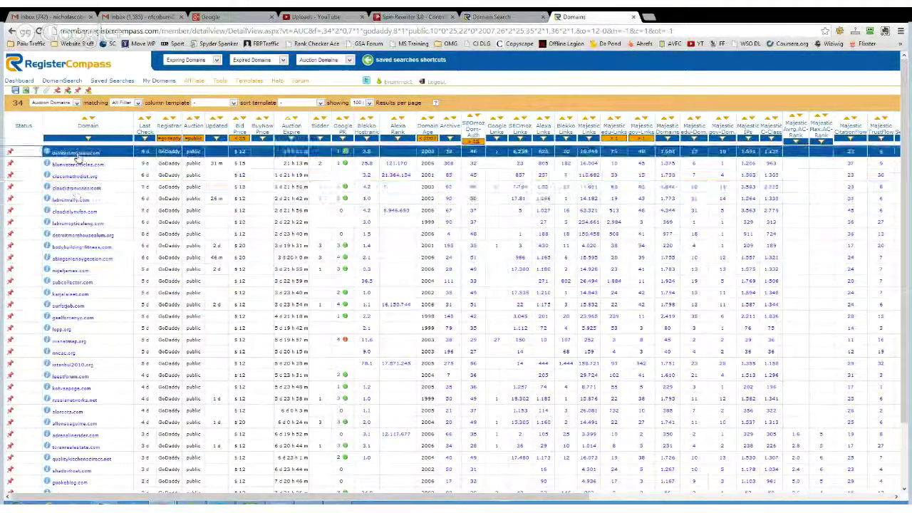
pyautogui.click(11, 151)
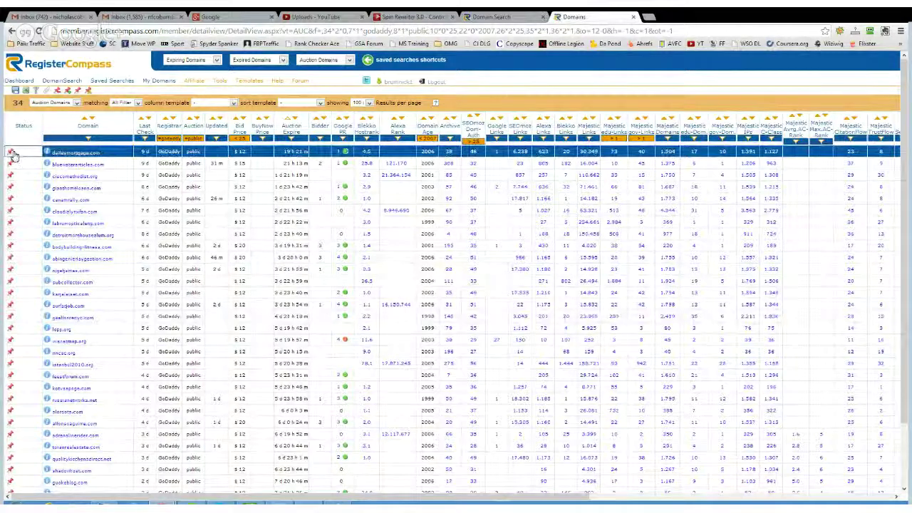
pyautogui.rightClick(81, 158)
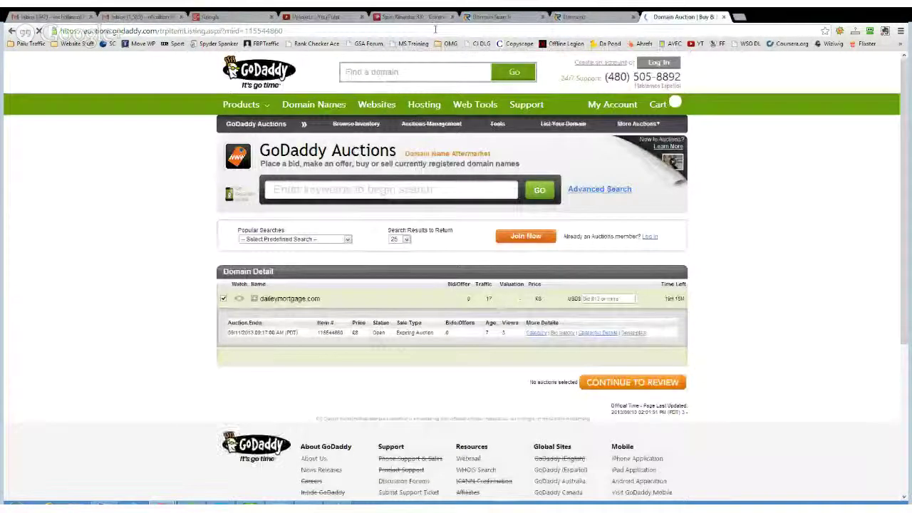
# - Examine the auction's end date, price and bid field, close the GoDaddy listing and select the daileymortgage.com row in the list
pyautogui.moveTo(637, 123)
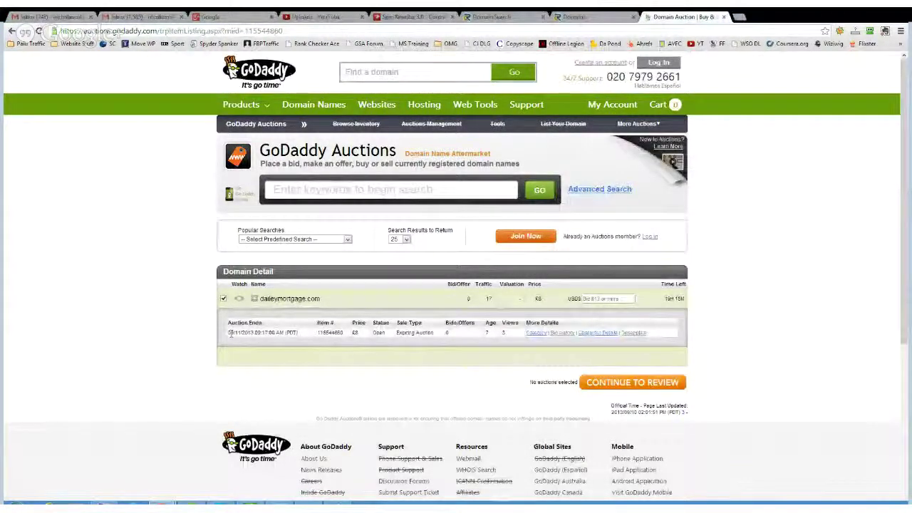
pyautogui.moveTo(241, 333); pyautogui.dragTo(254, 333)
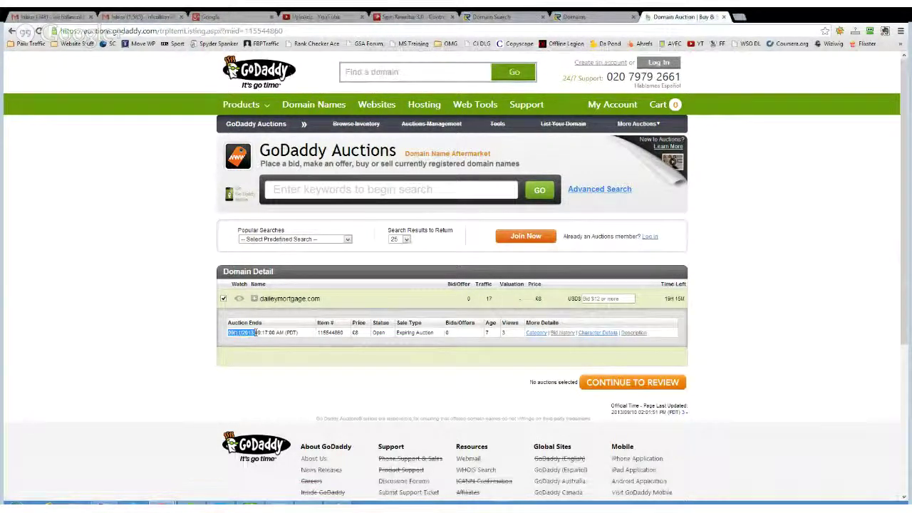
pyautogui.click(246, 341)
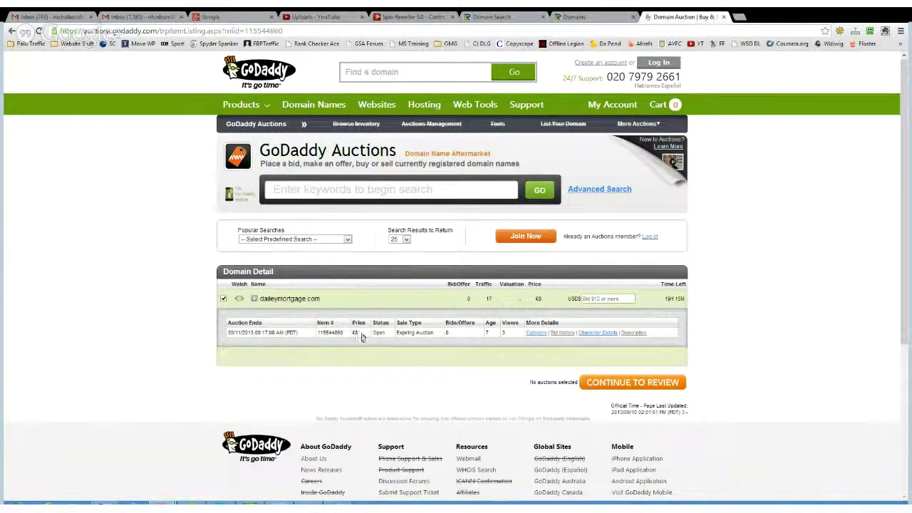
pyautogui.moveTo(361, 336)
pyautogui.mouseDown()
pyautogui.moveTo(319, 333)
pyautogui.moveTo(354, 333)
pyautogui.mouseUp()
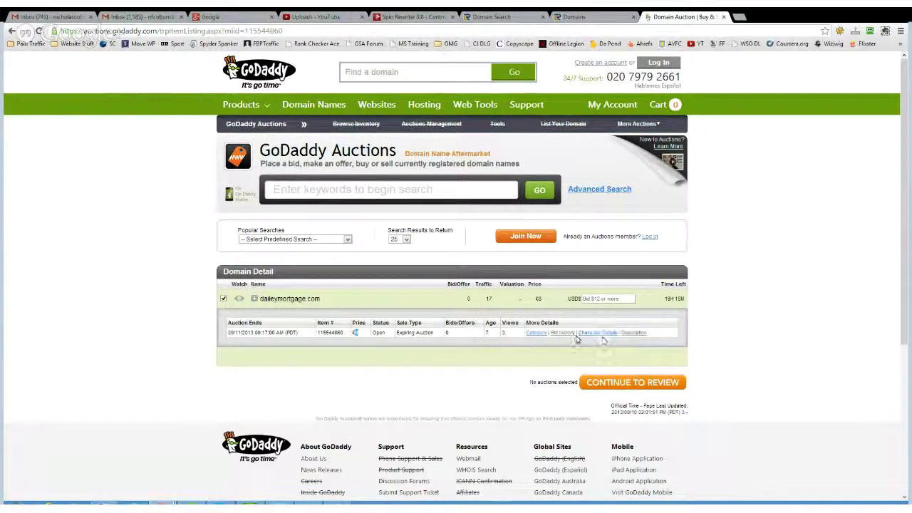
pyautogui.click(590, 299)
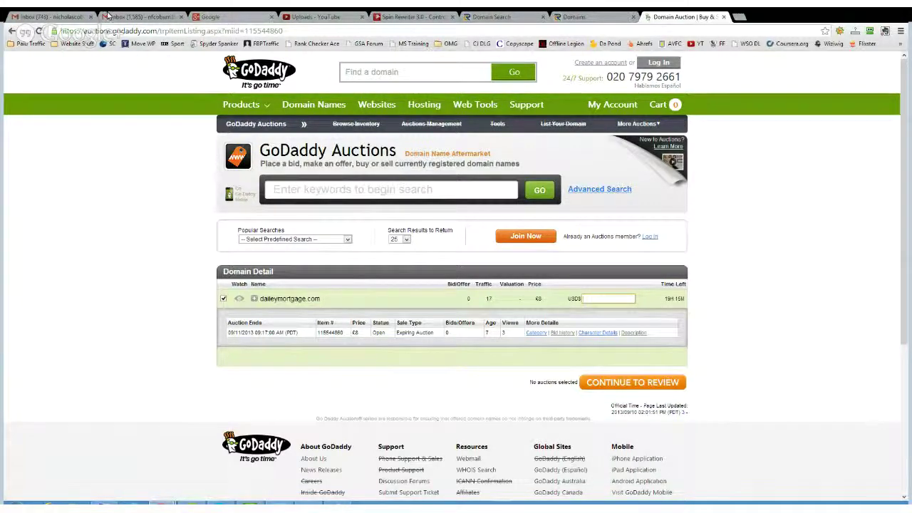
pyautogui.click(723, 17)
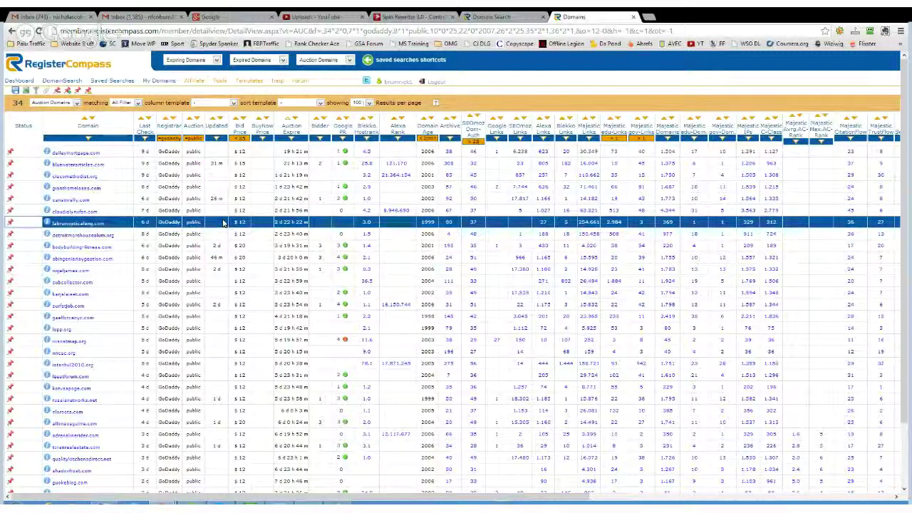
pyautogui.click(359, 156)
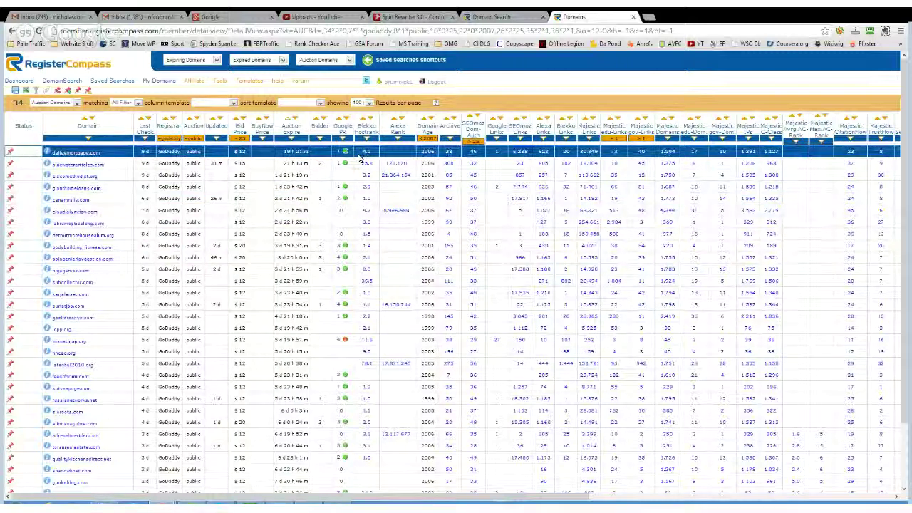